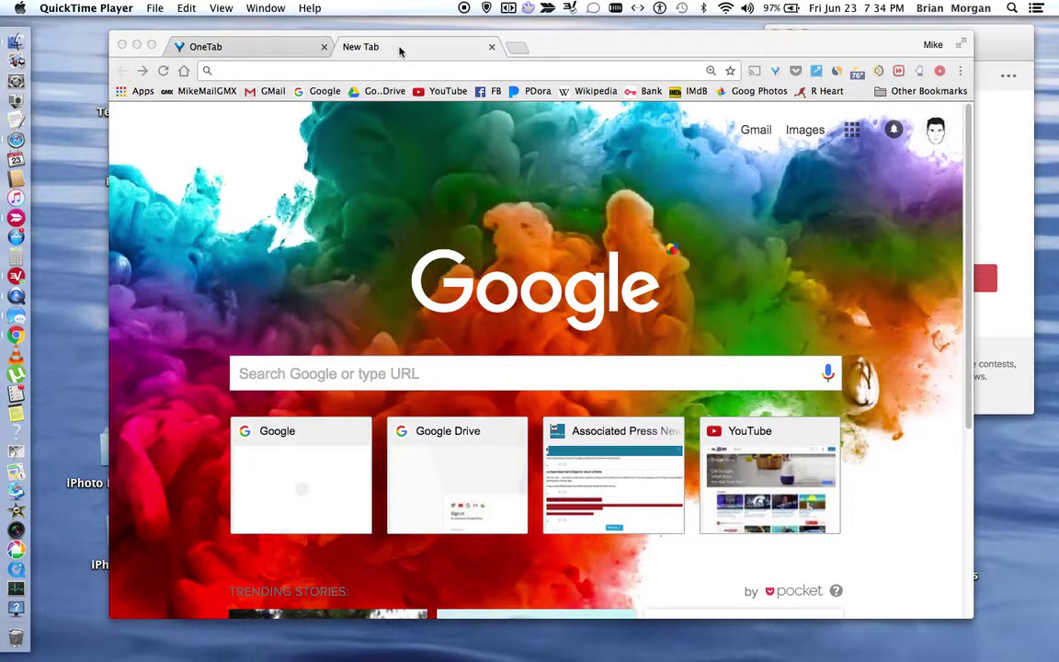
Bring Chrome to the front and show its Bookmarks menu of saved bookmarks and commands.
click(397, 47)
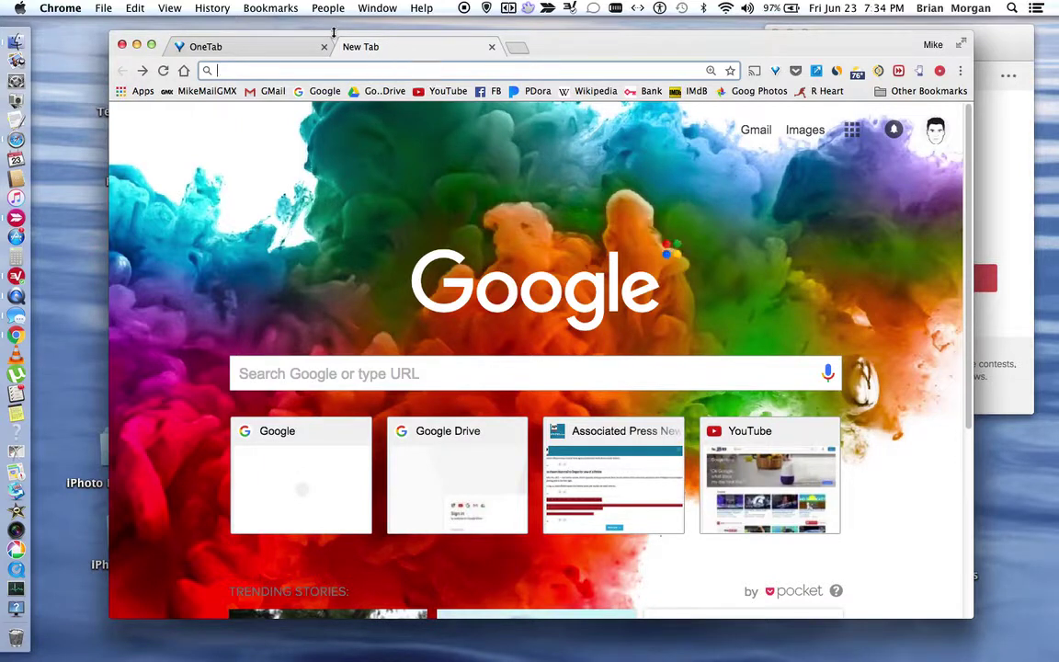
click(270, 10)
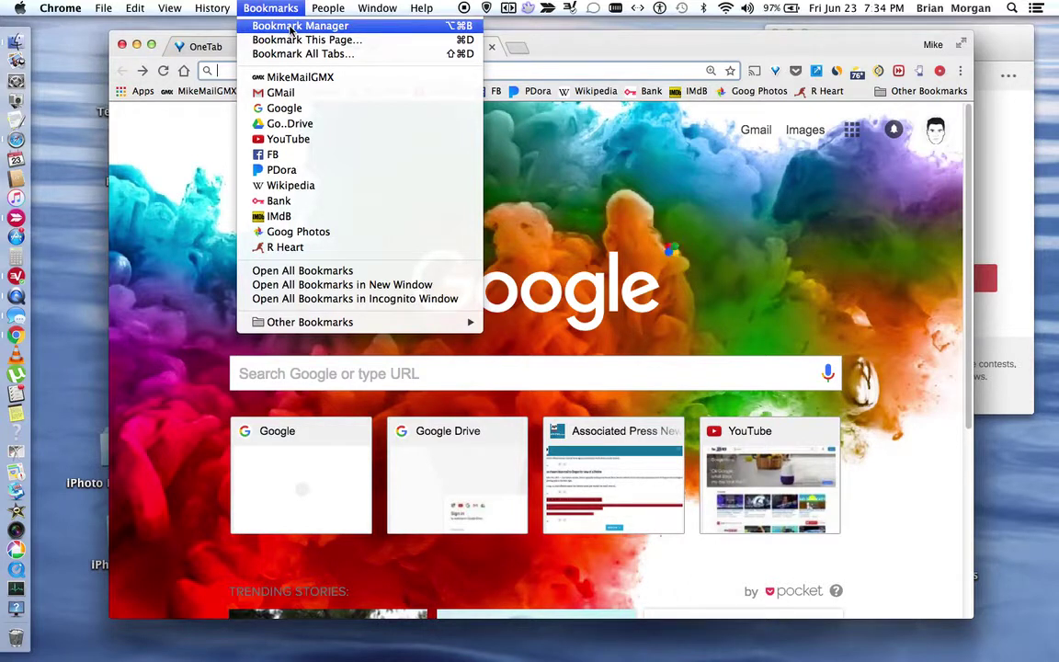
Open the Bookmark Manager with the Bookmarks Bar folder's sites listed.
click(291, 28)
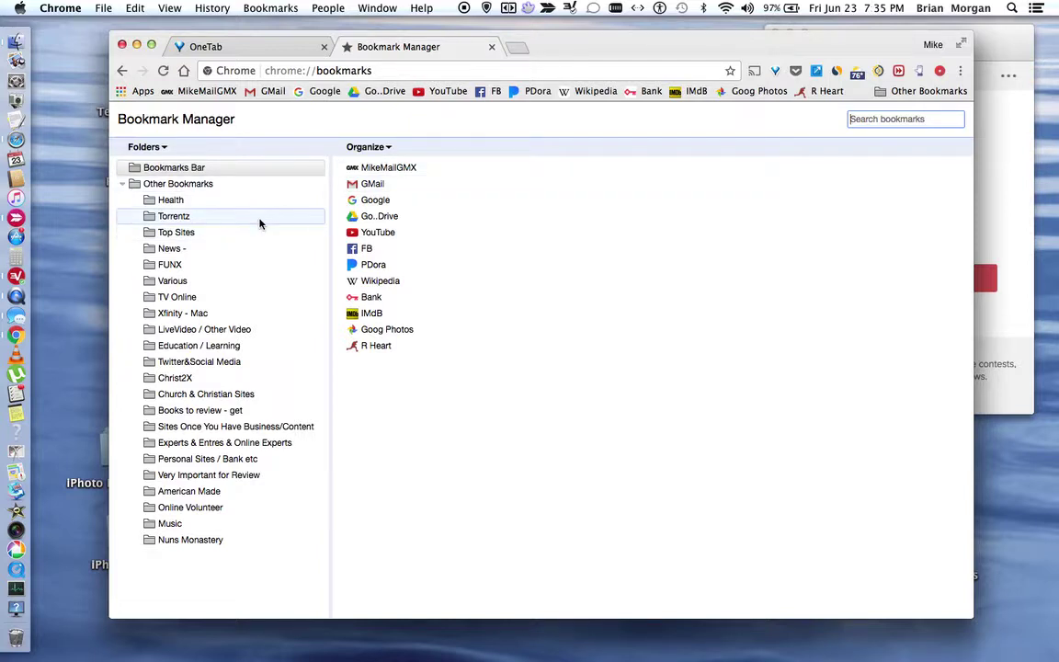
click(204, 169)
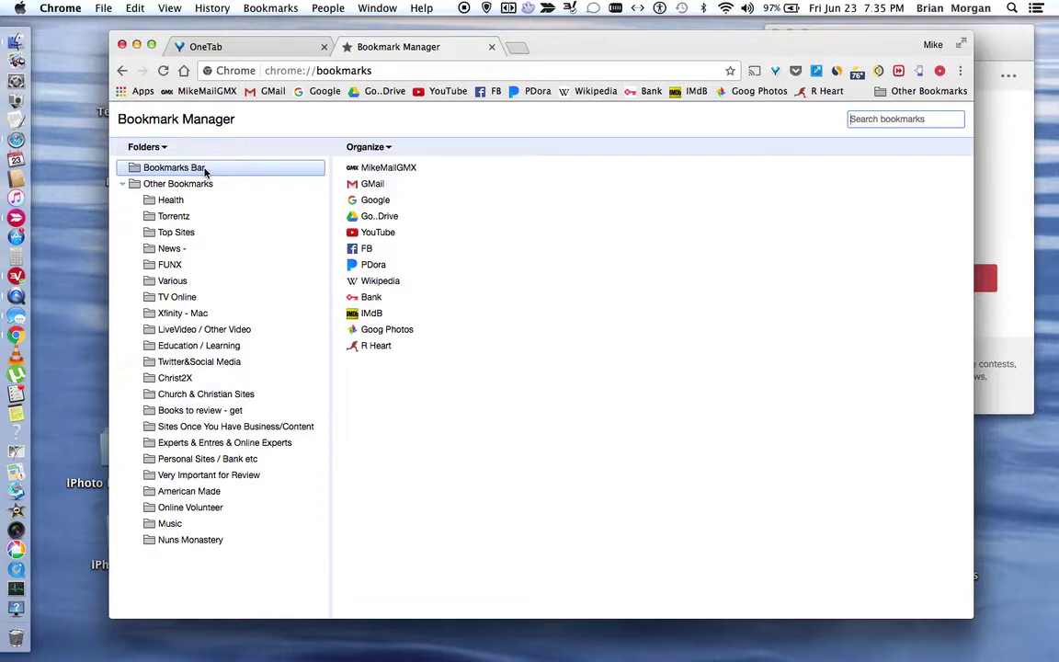
click(212, 167)
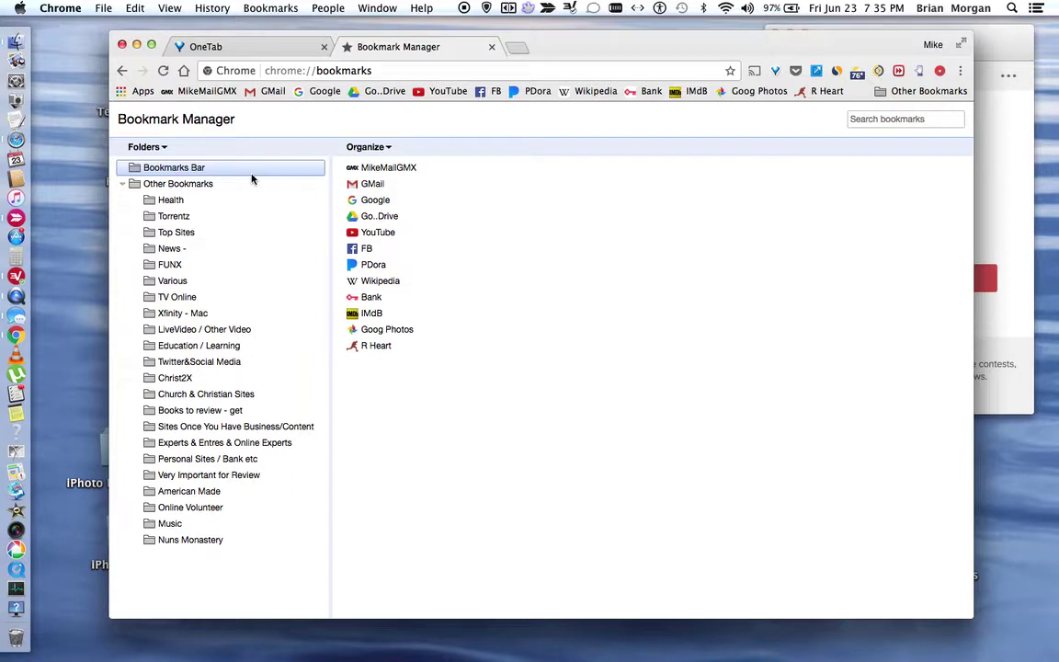
click(257, 8)
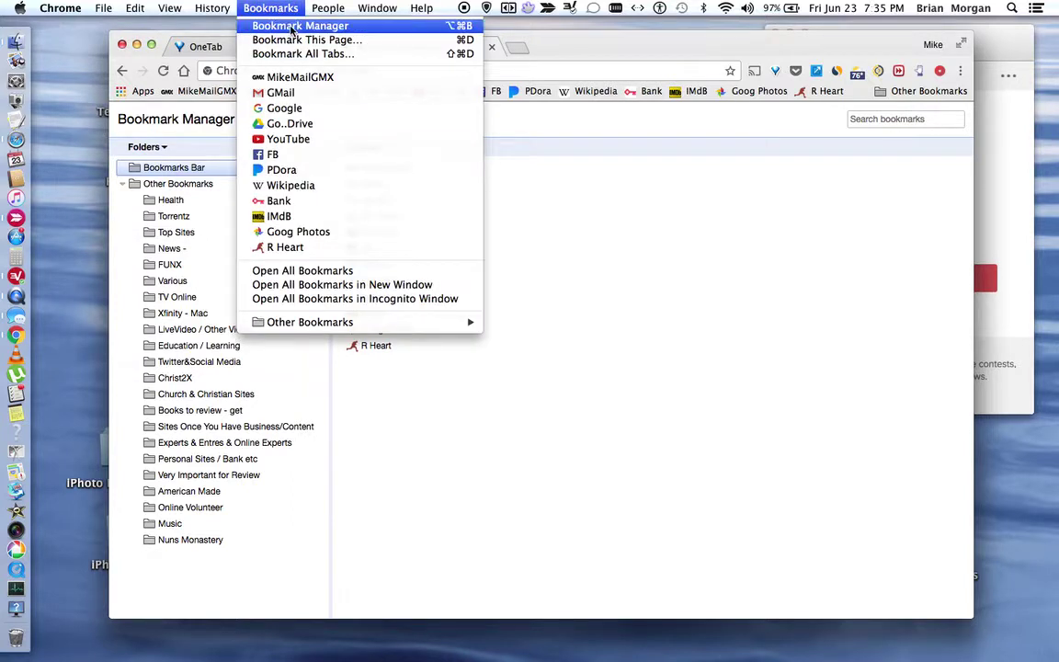
click(208, 168)
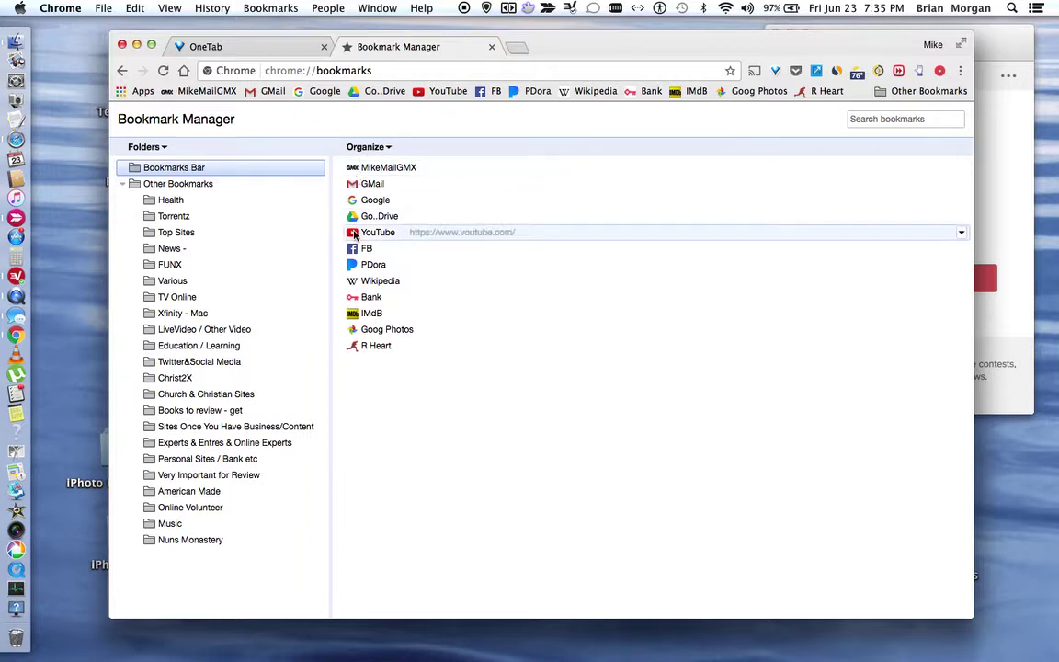
right_click(395, 409)
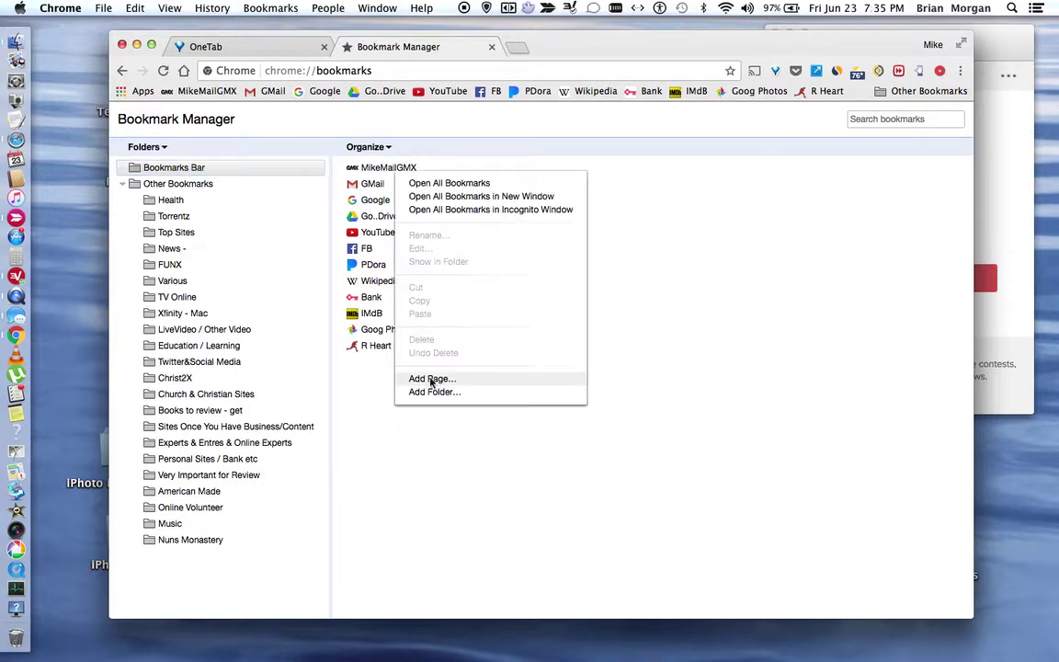
click(431, 379)
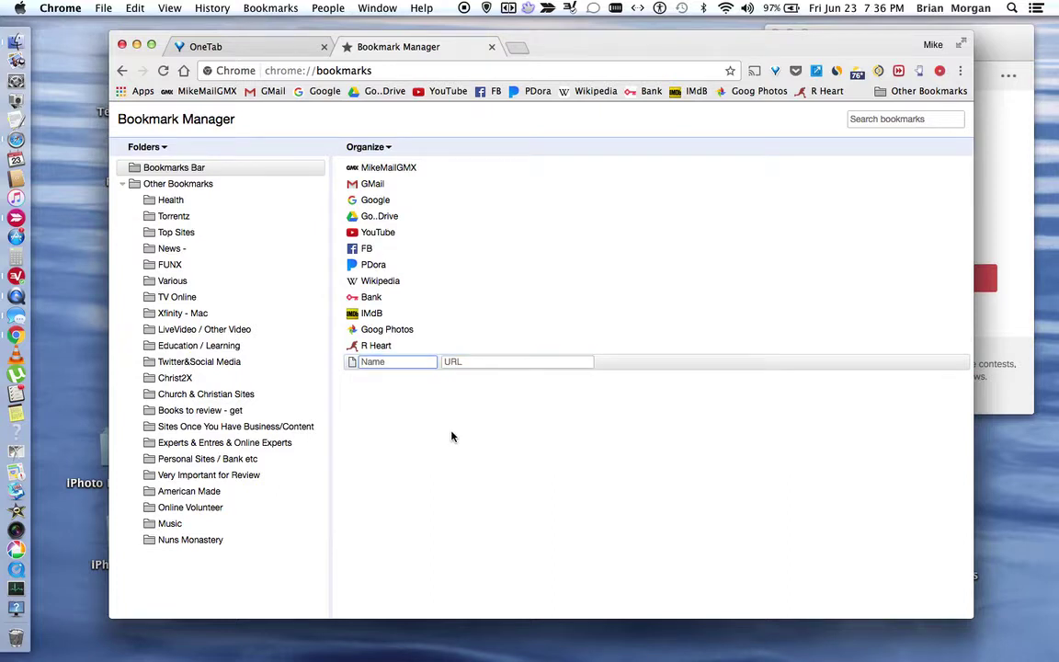
text(XYZ)
click(498, 361)
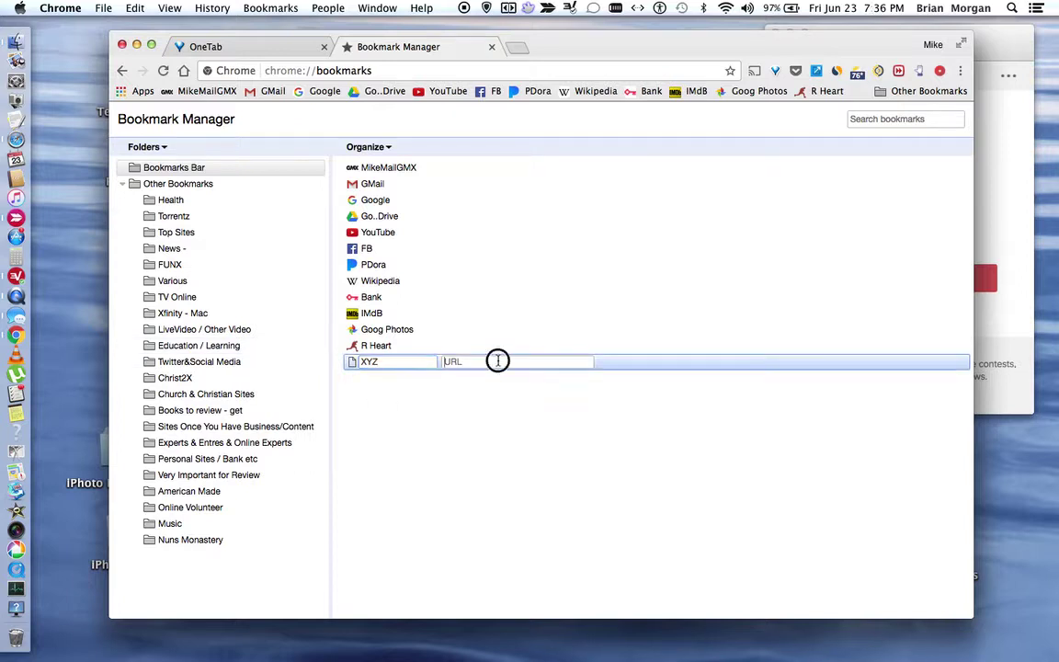
text(w)
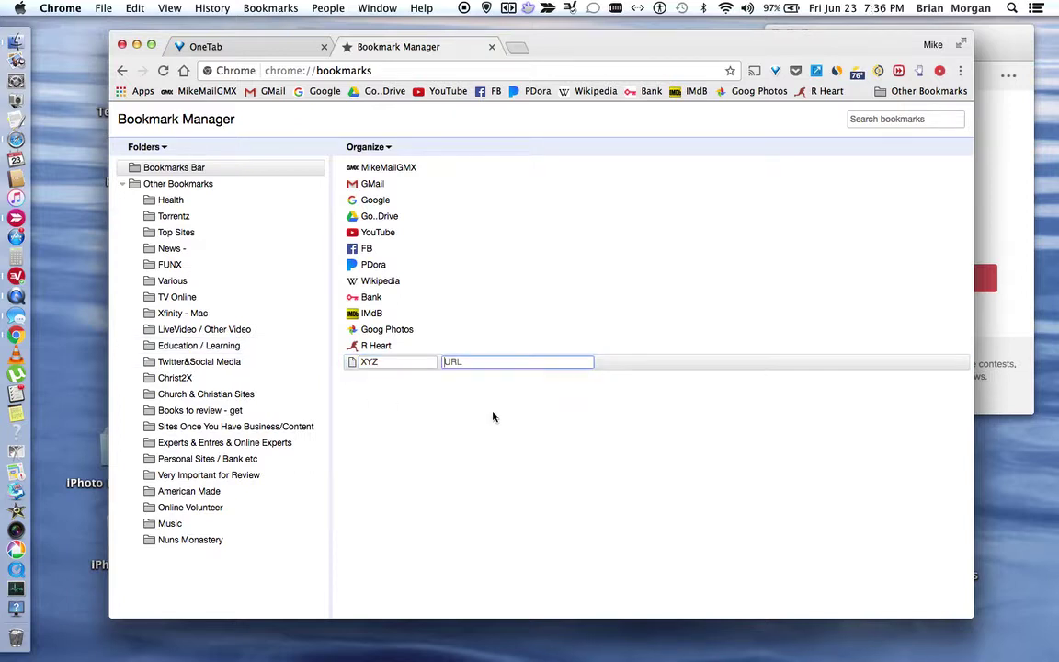
text(ww)
text(.xyz)
text(.com)
key(Return)
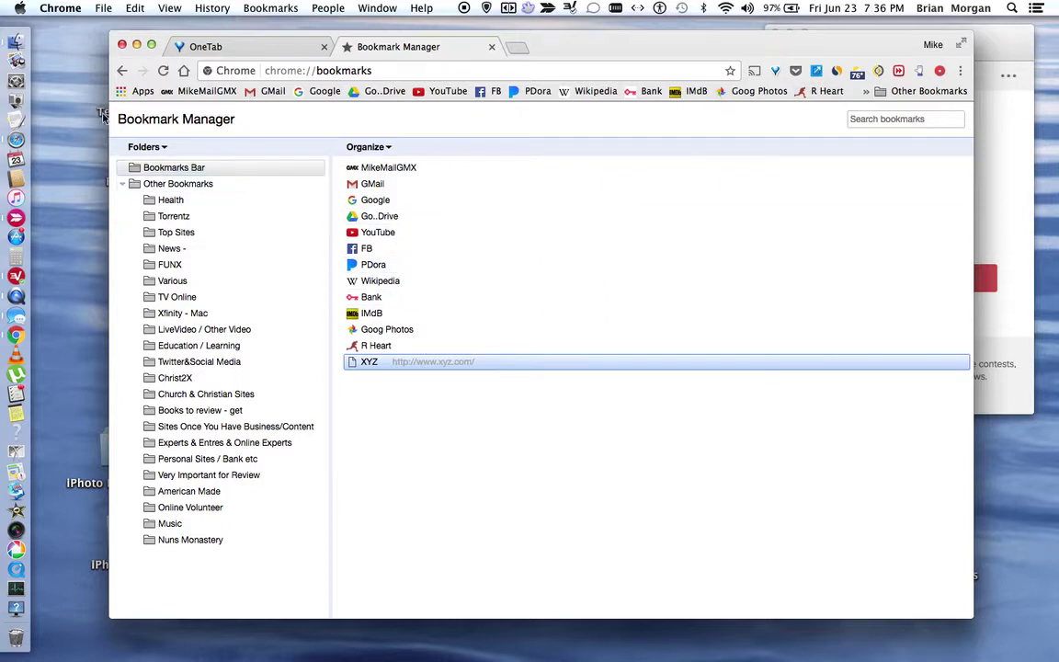
drag(101, 112, 66, 114)
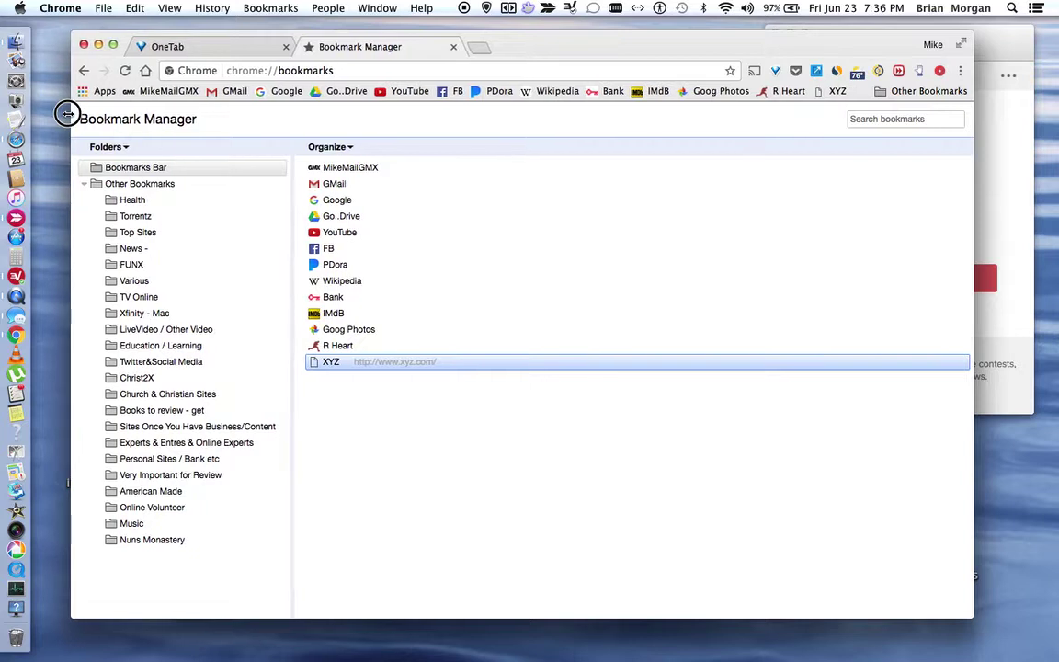
Delete the XYZ bookmark so R Heart is last on the Bookmarks Bar.
click(822, 111)
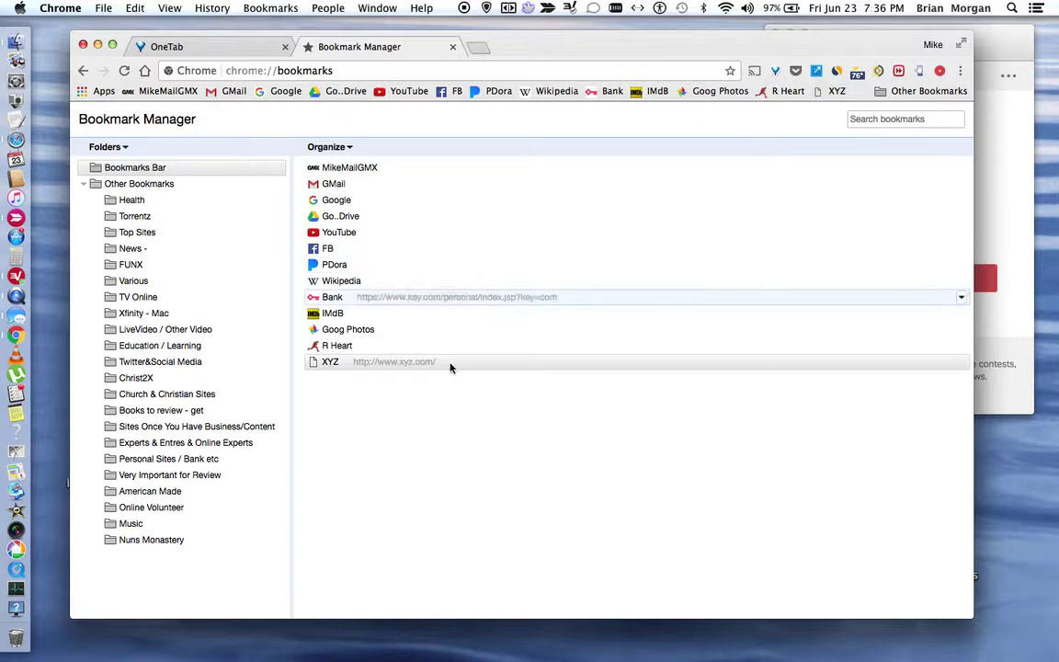
mouse_move(451, 362)
click(472, 363)
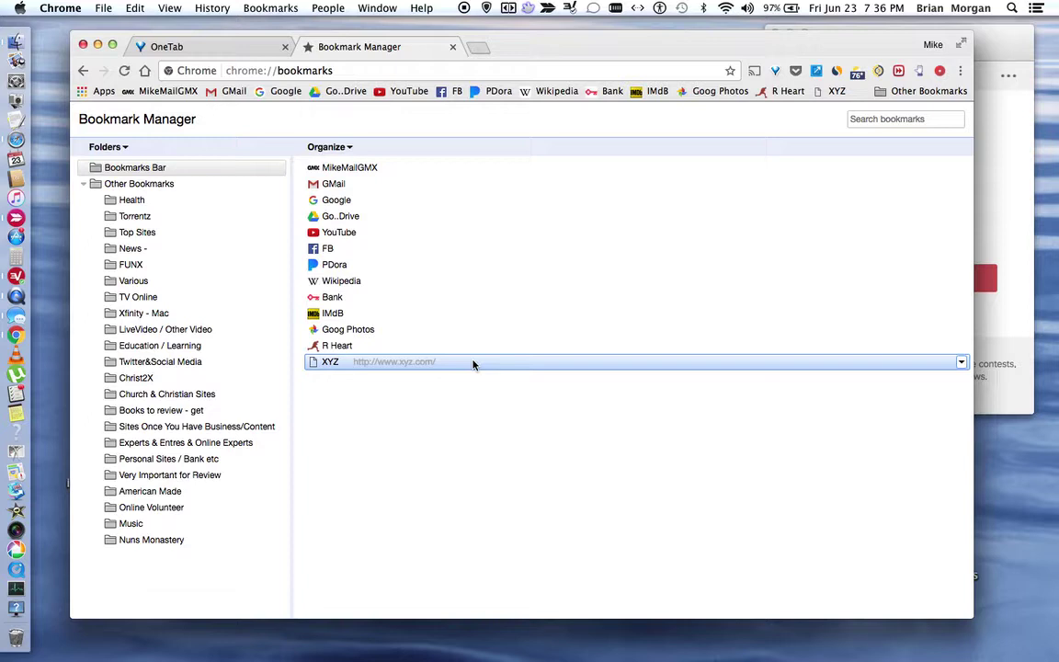
right_click(473, 364)
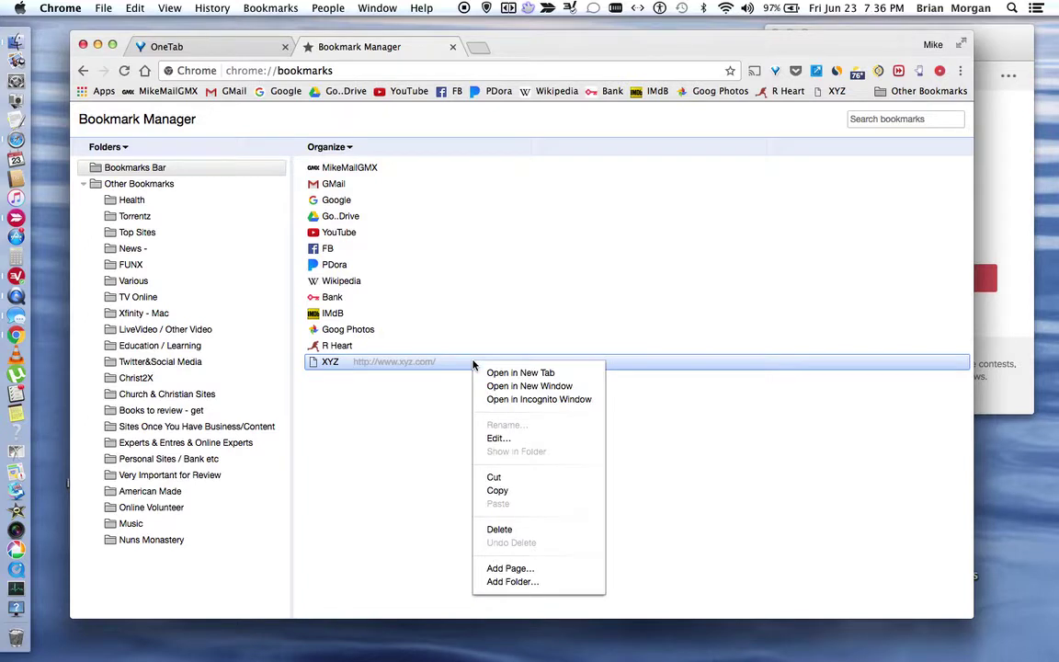
click(500, 529)
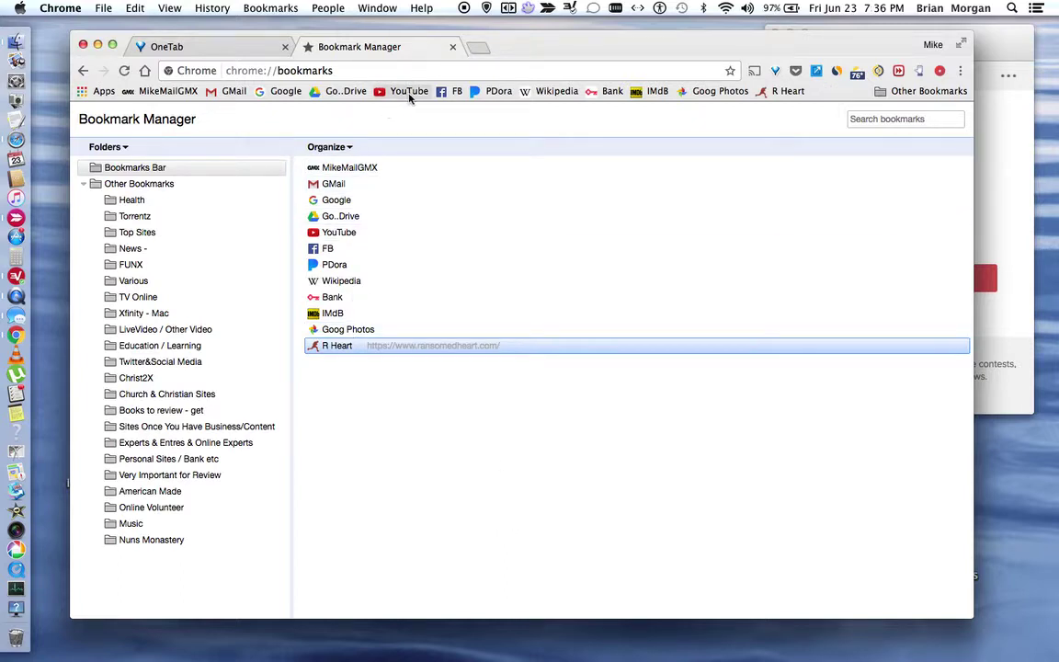
drag(408, 91, 345, 96)
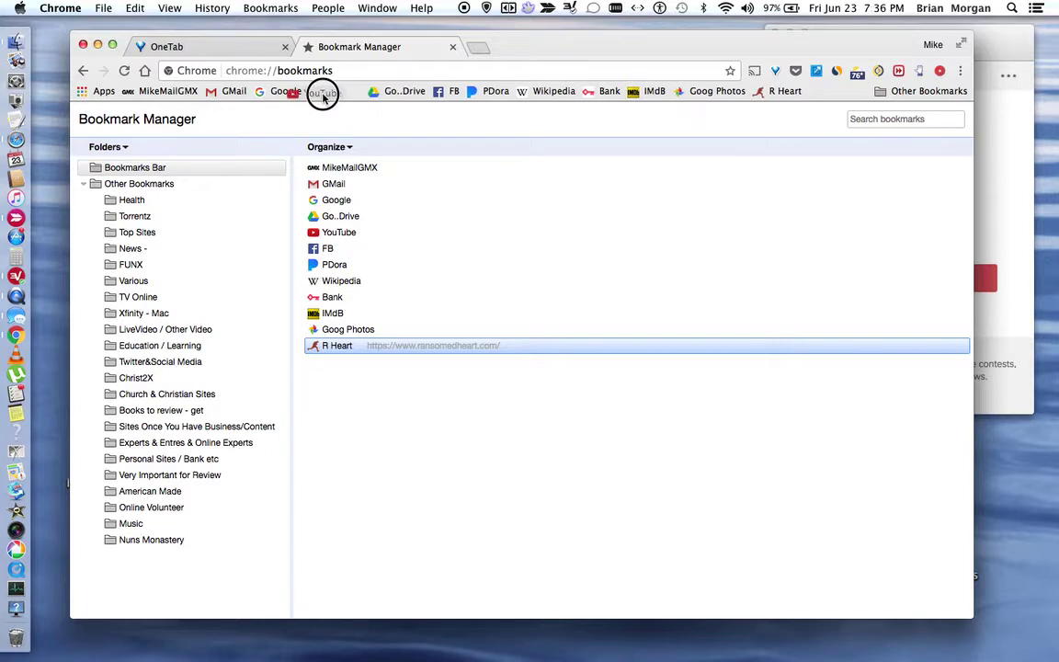
mouse_move(345, 96)
mouse_down()
mouse_move(338, 91)
mouse_move(405, 92)
mouse_up()
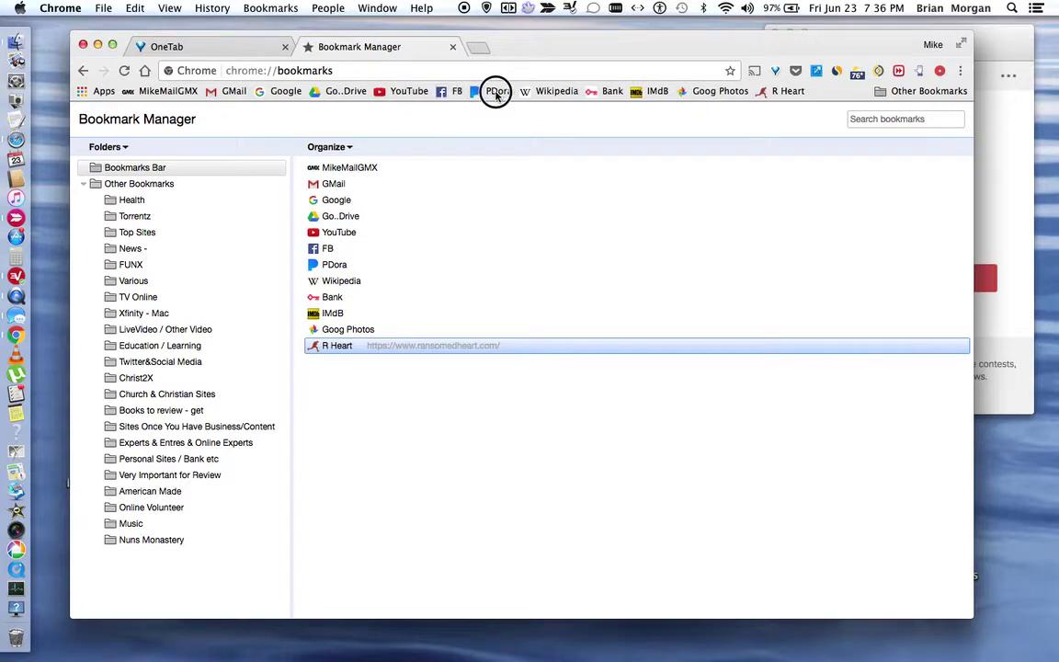
click(445, 92)
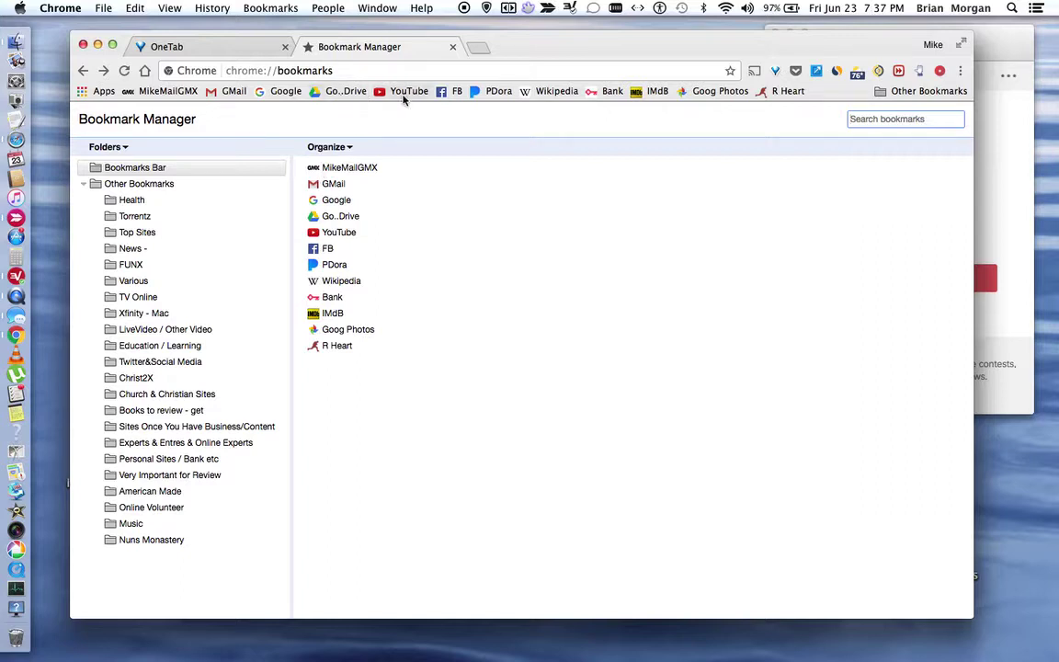
mouse_move(489, 92)
mouse_down()
mouse_move(200, 95)
mouse_move(513, 95)
mouse_move(489, 94)
mouse_up()
click(348, 283)
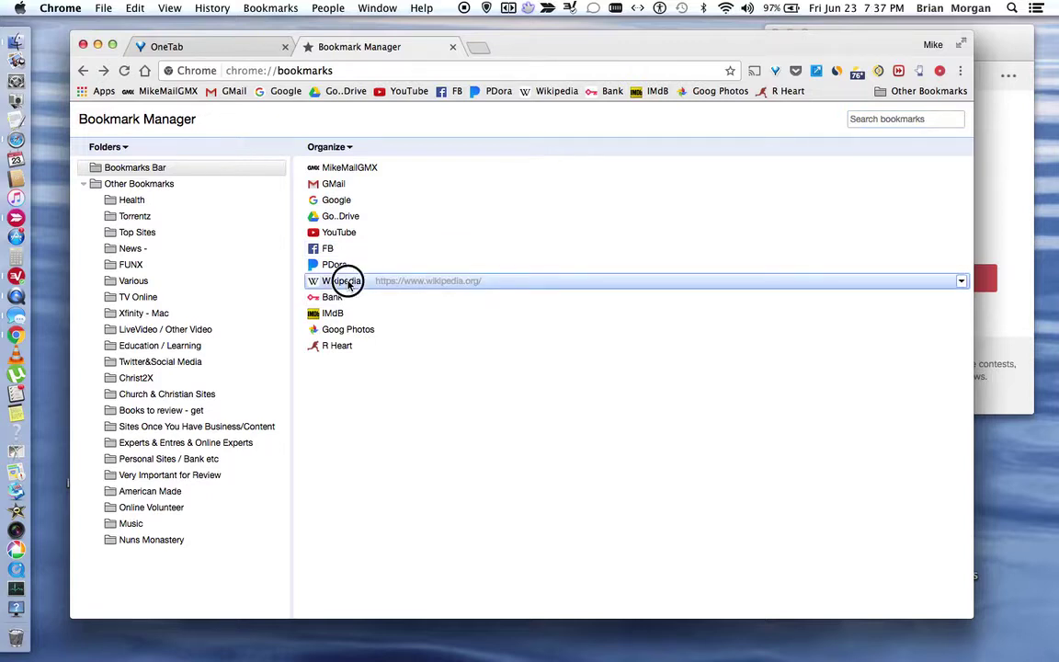
drag(348, 285, 352, 168)
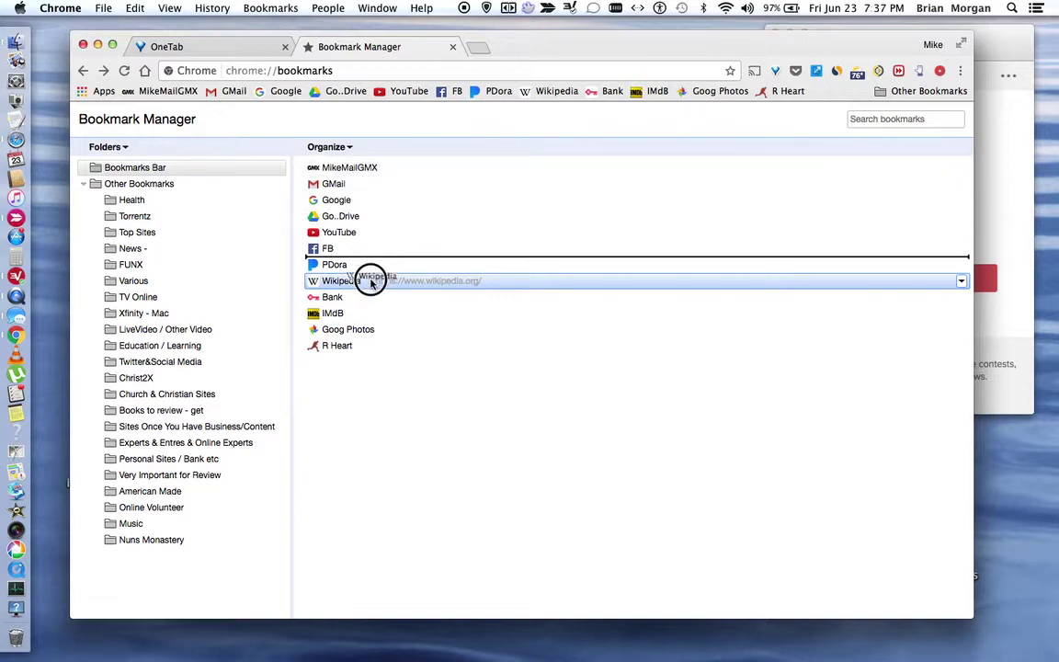
drag(352, 169, 371, 287)
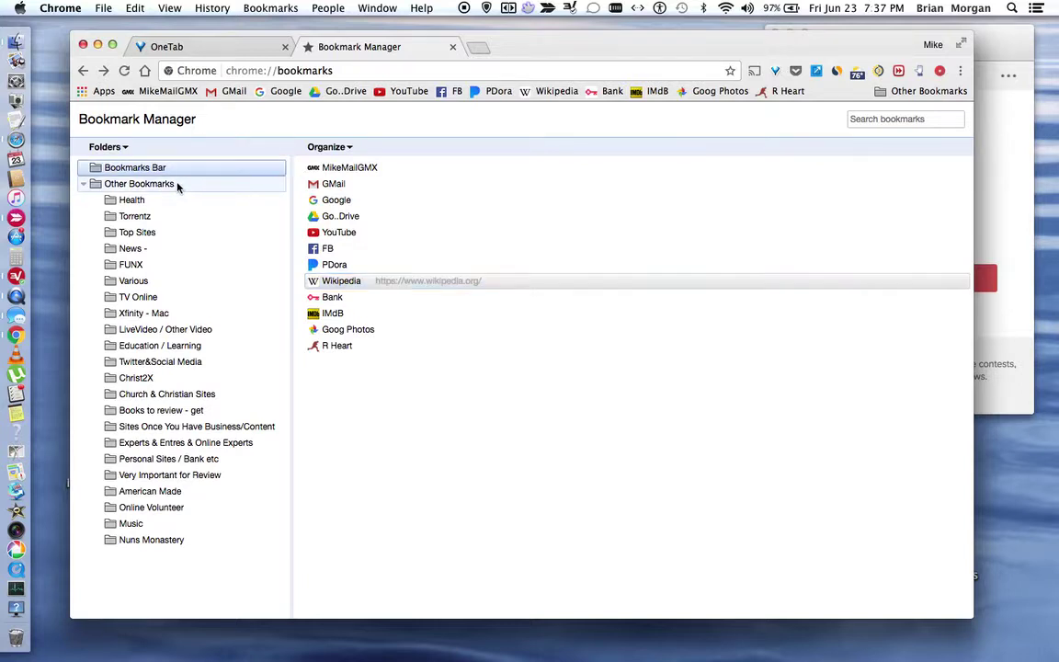
click(178, 185)
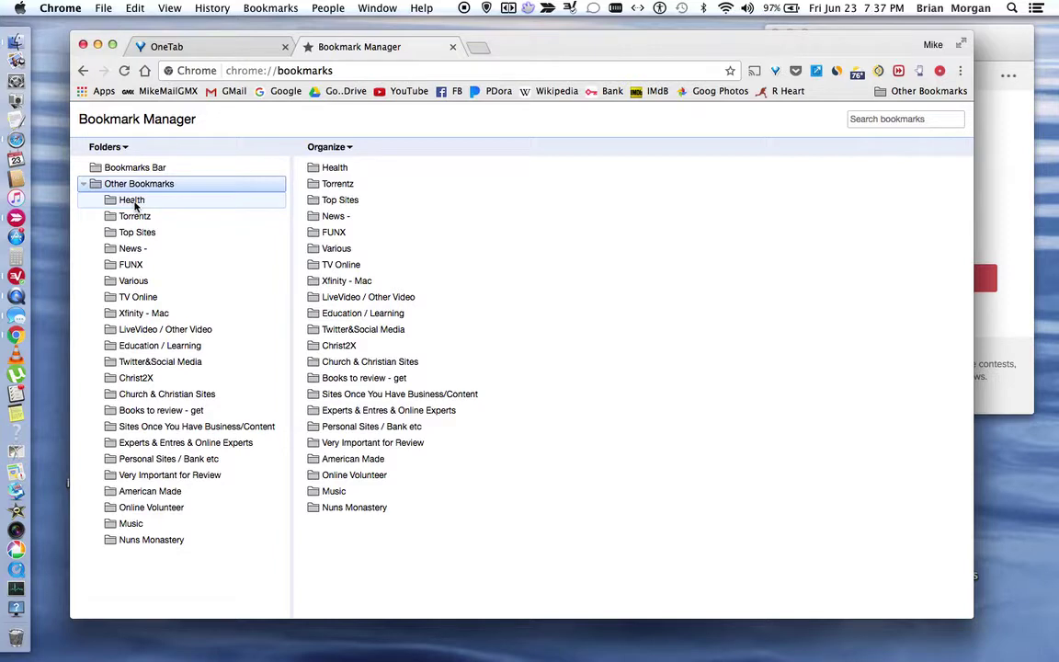
Navigate Other Bookmarks > Health > Top Sites to list its bookmarks, including Yahoo Answers.
click(134, 203)
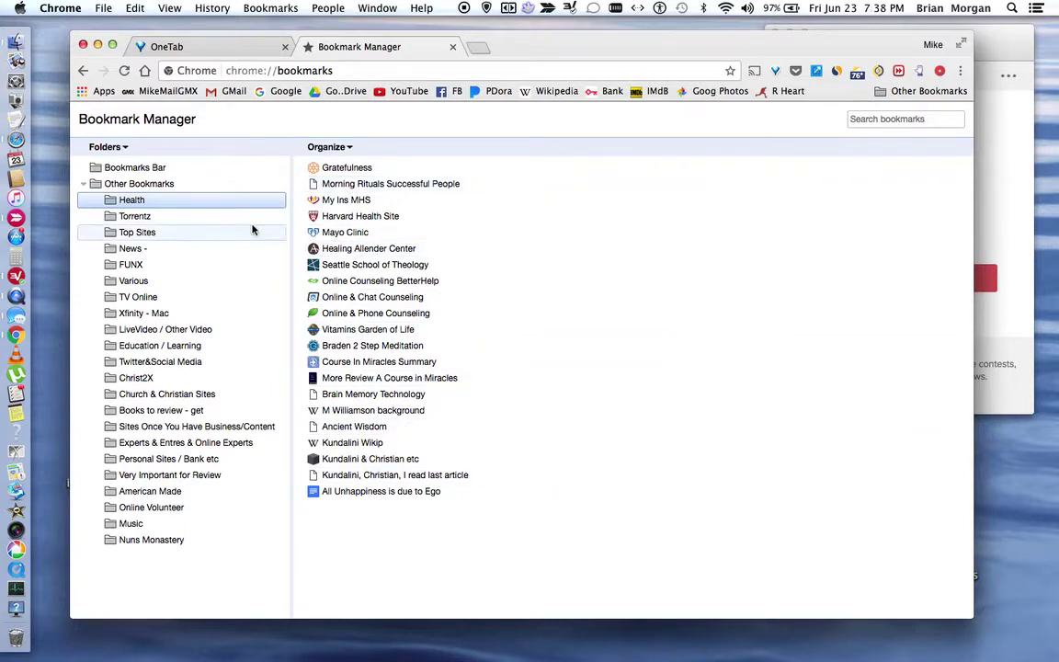
click(157, 234)
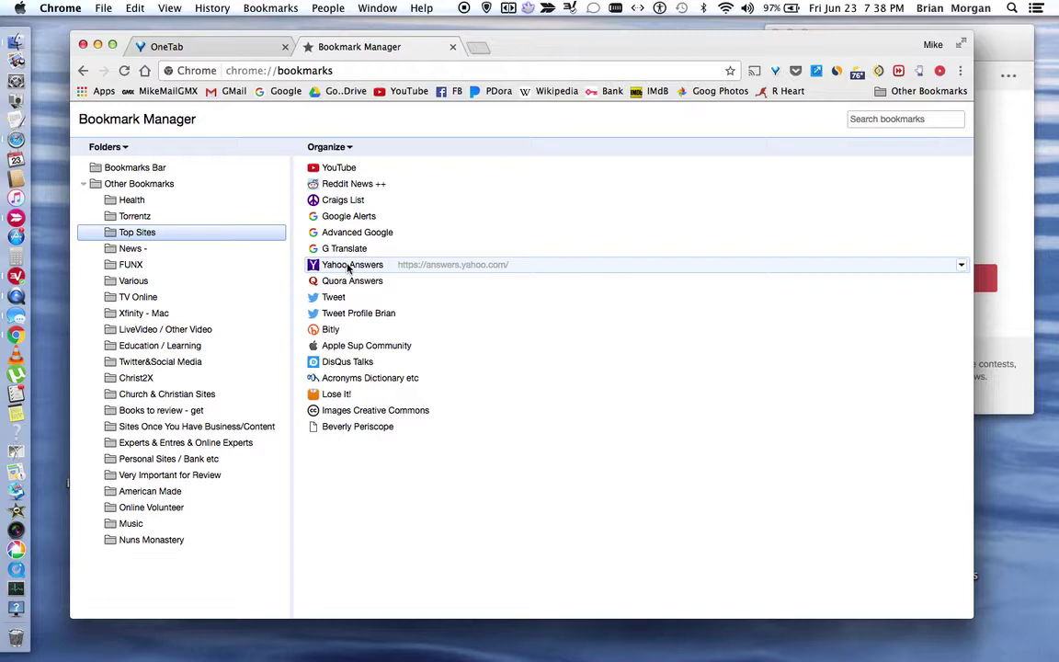
right_click(348, 268)
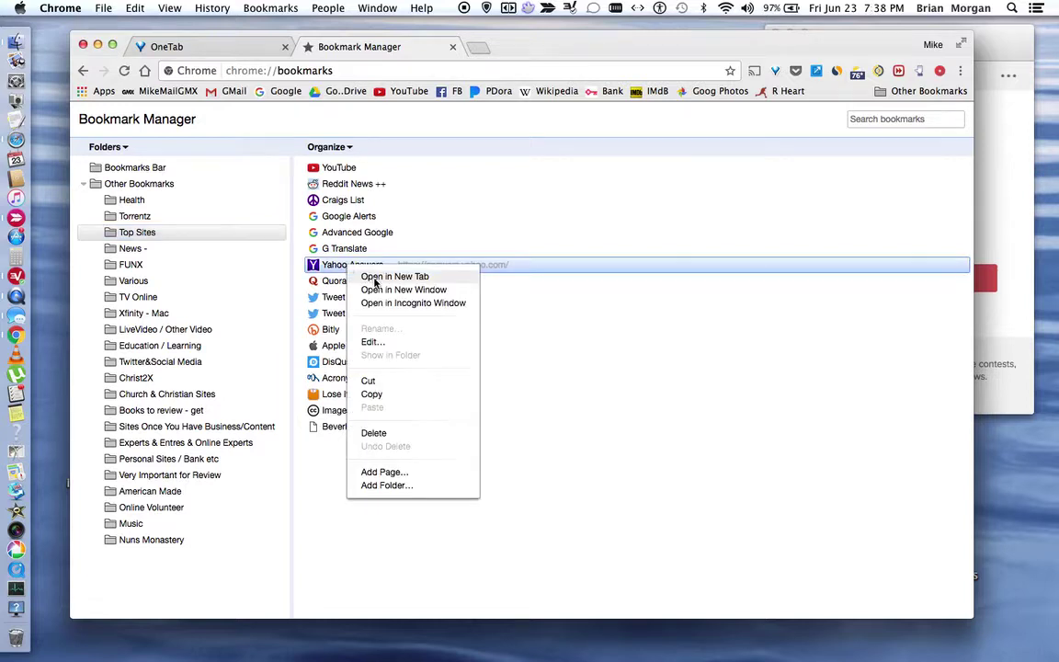
click(374, 277)
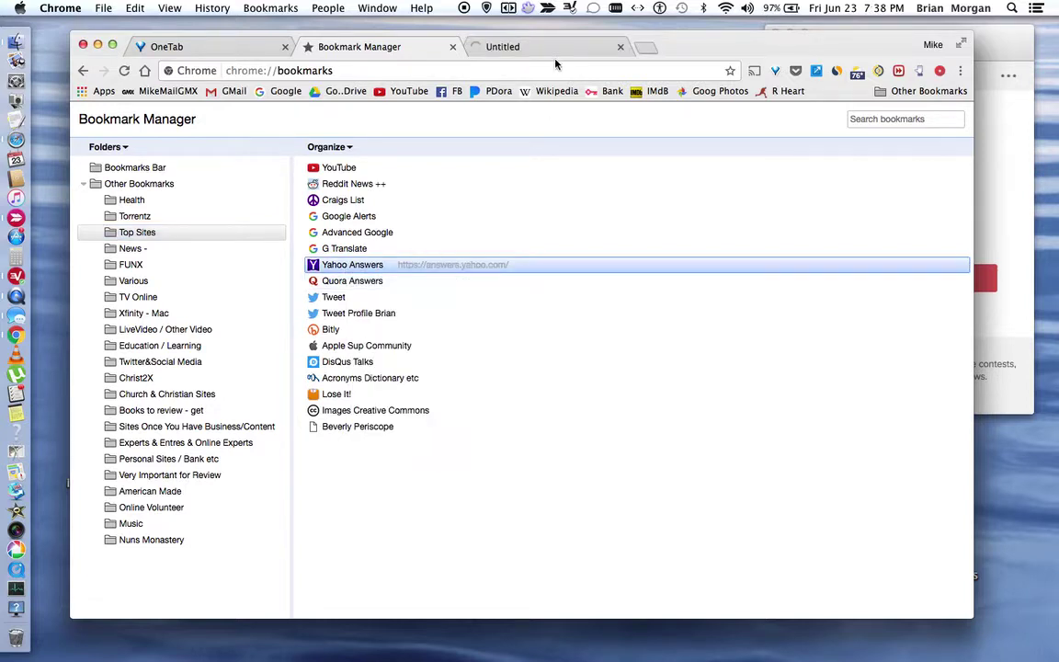
click(557, 48)
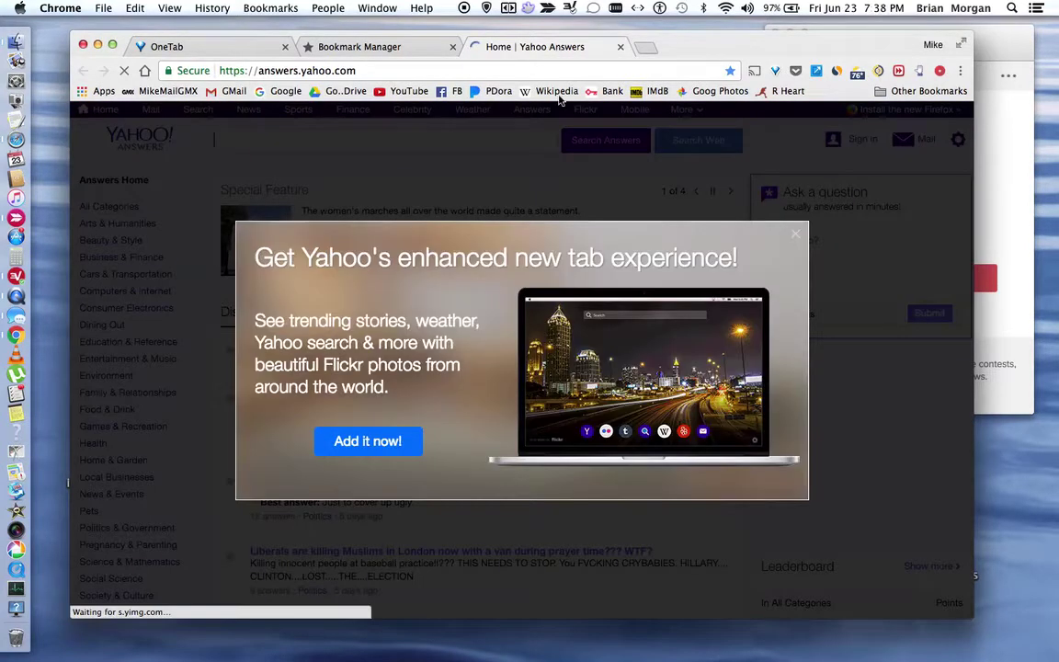
click(798, 236)
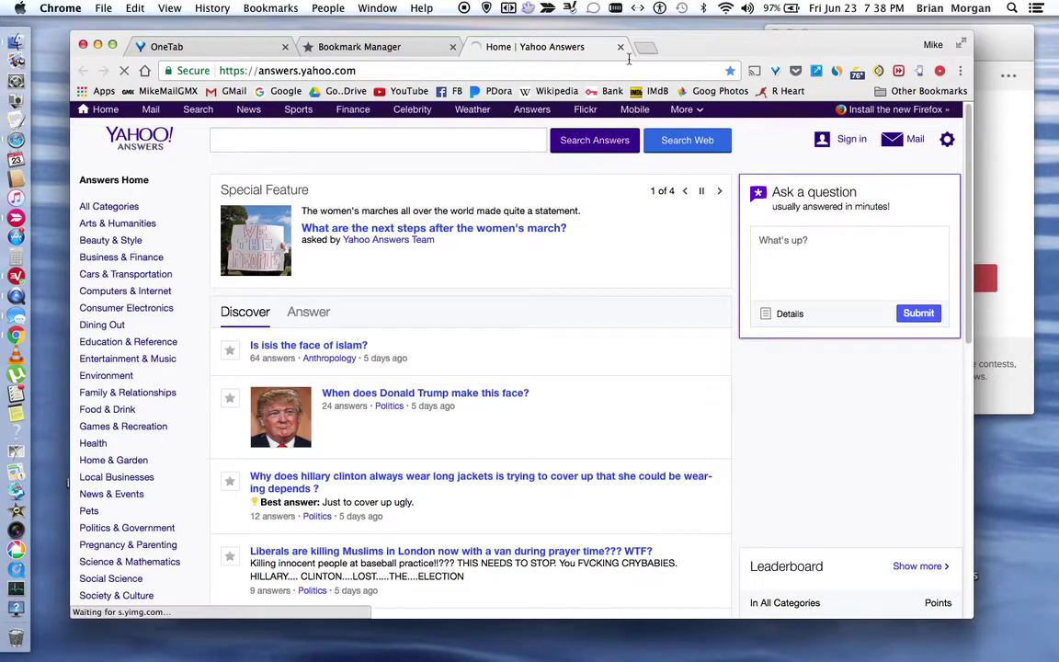
click(391, 47)
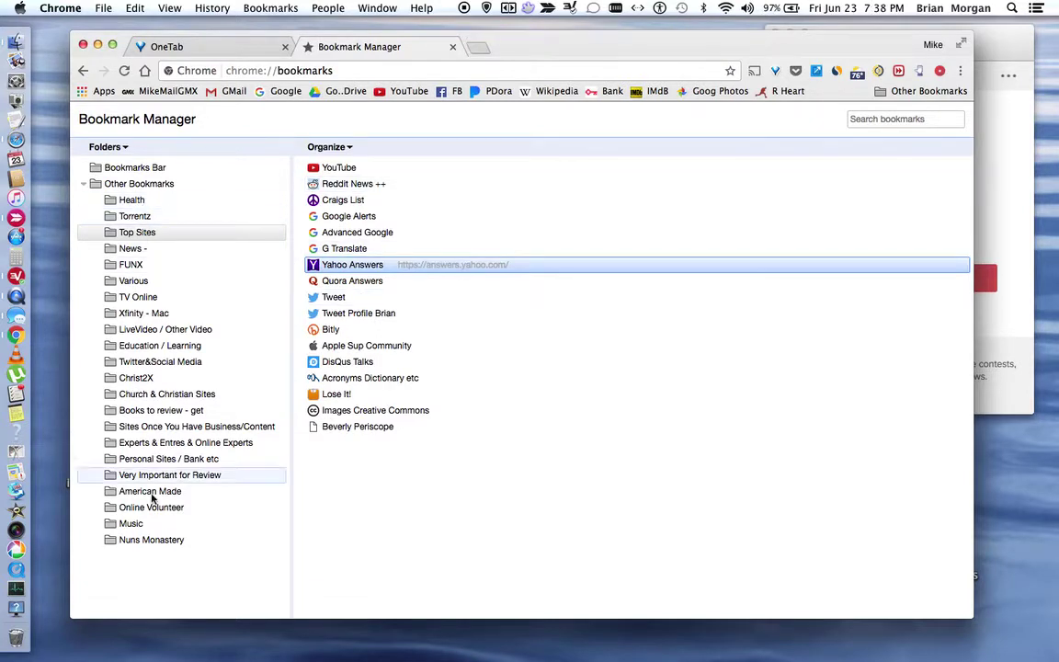
click(132, 233)
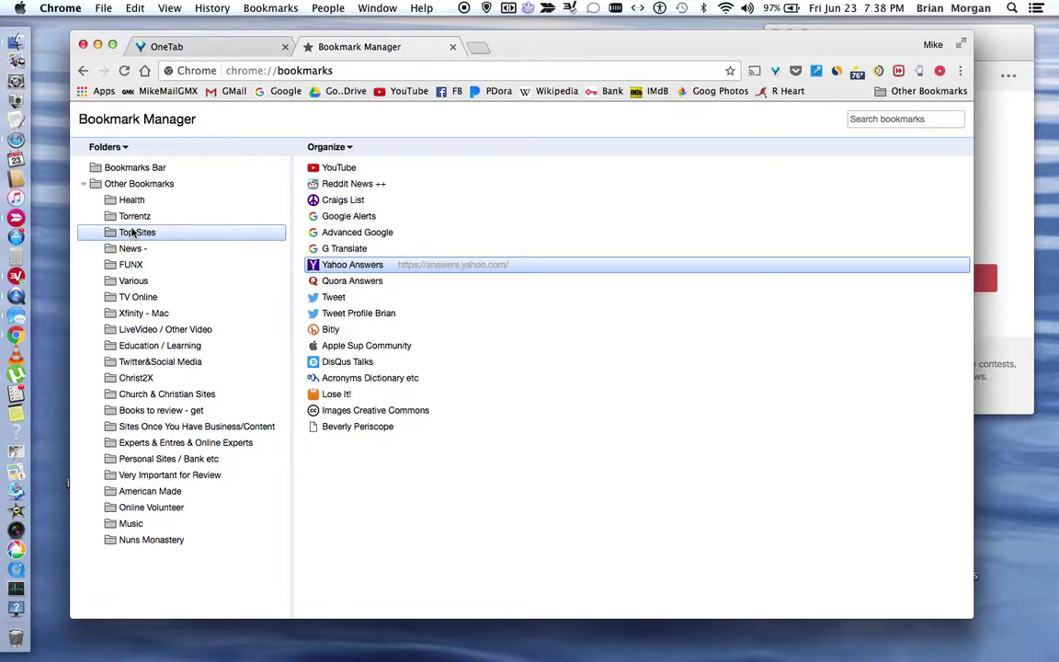
click(147, 185)
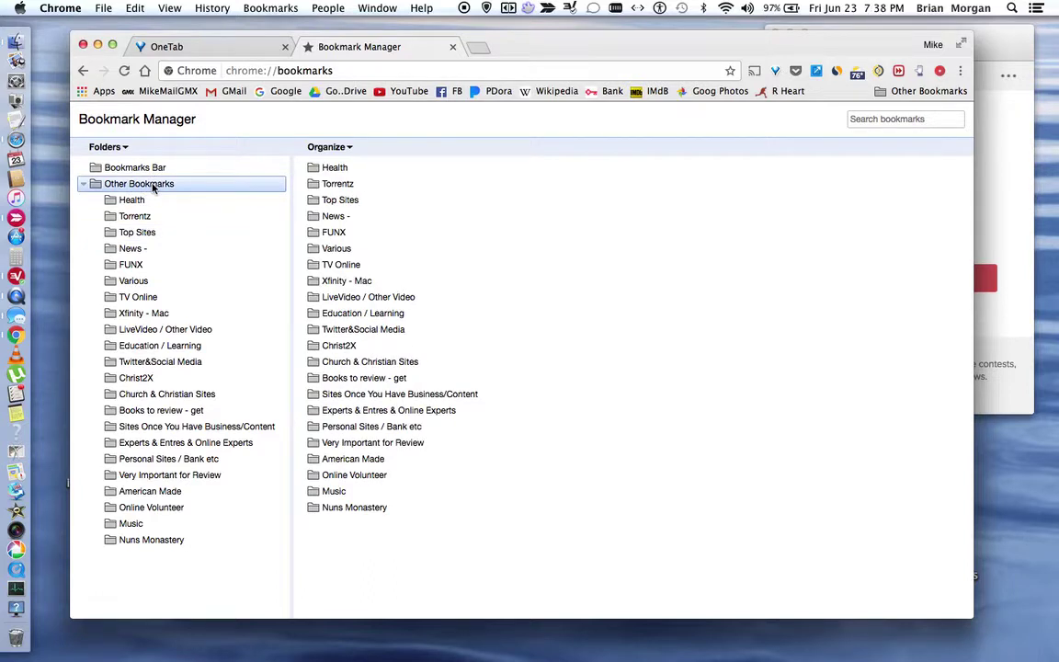
mouse_move(365, 169)
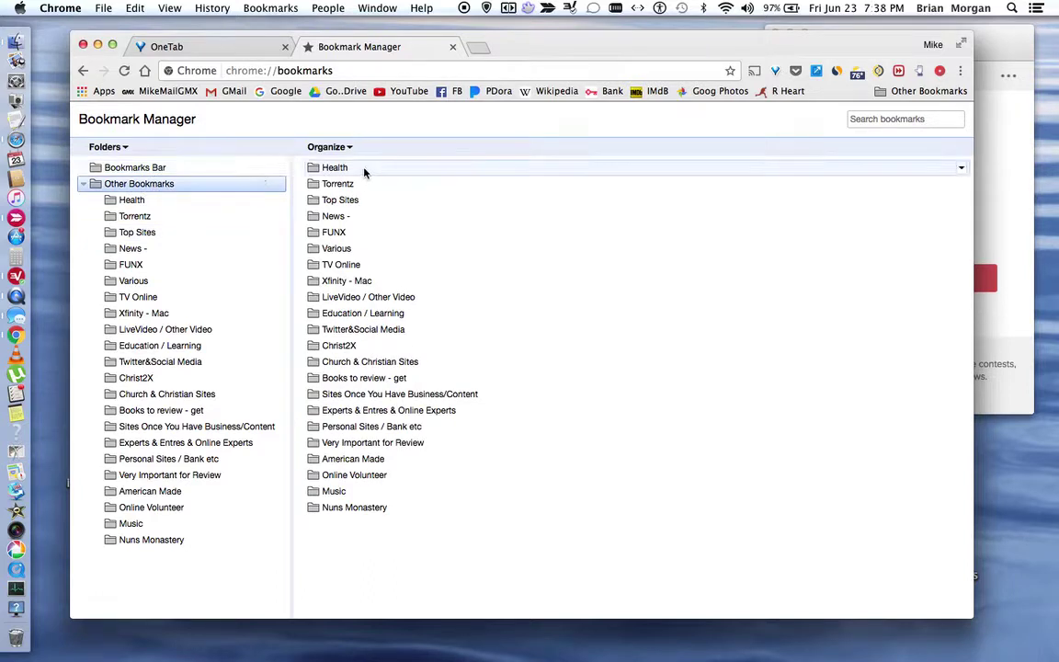
right_click(383, 553)
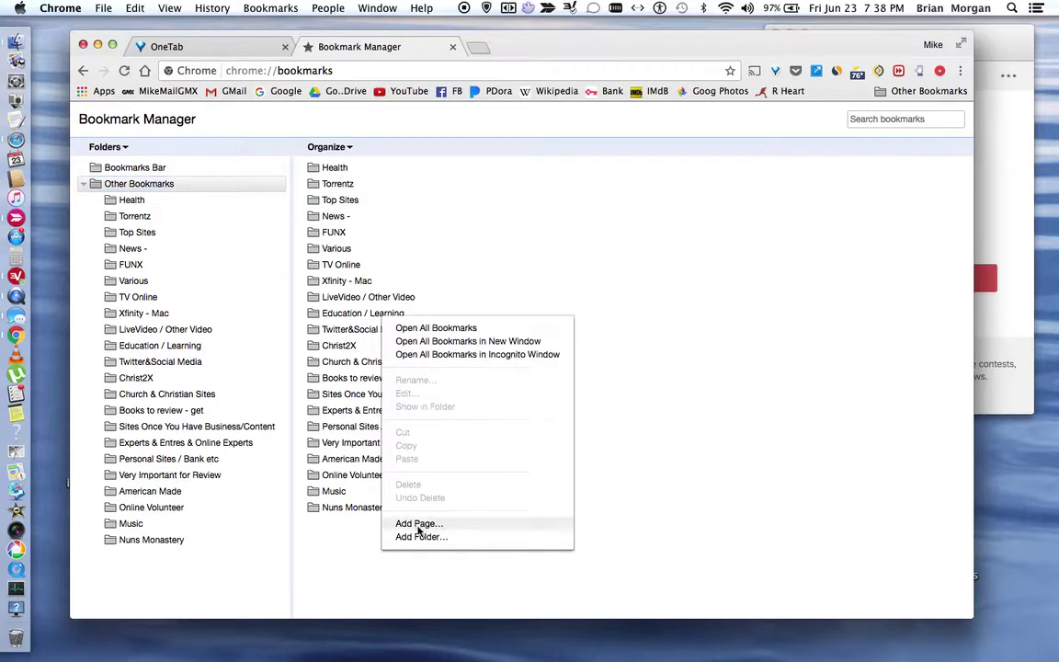
click(418, 526)
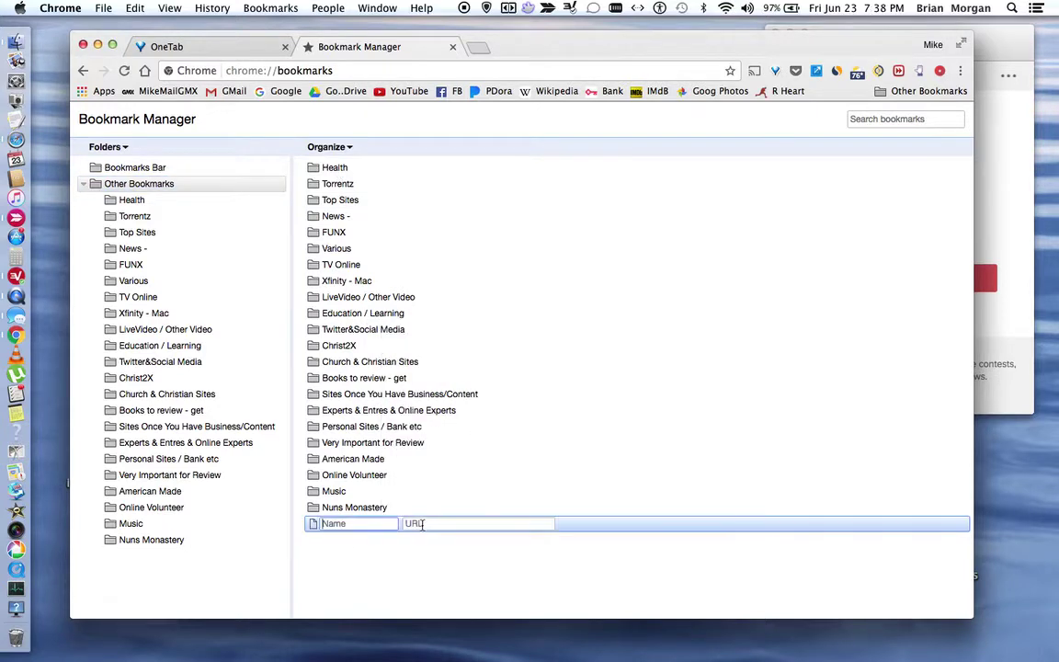
click(425, 525)
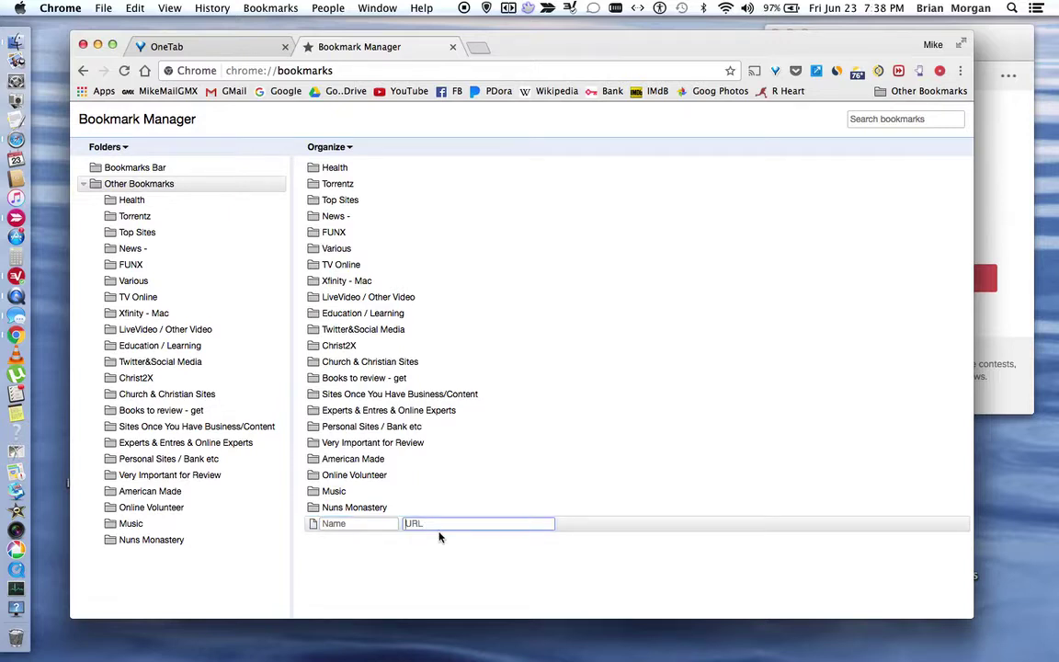
text(www.a)
text(bc.com)
click(372, 523)
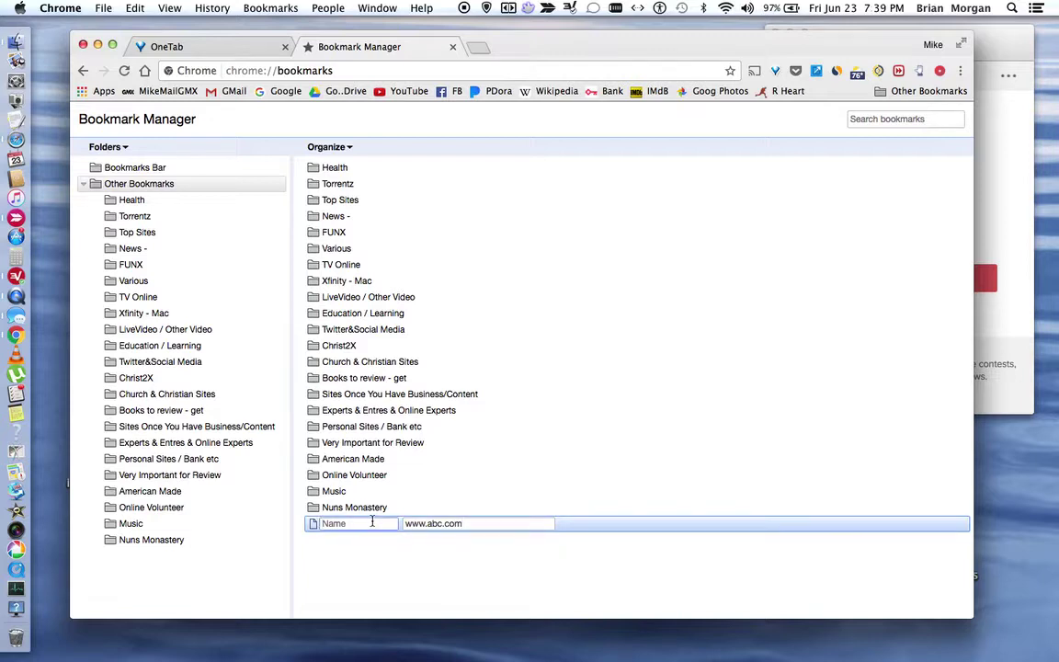
text(The)
text( ABC )
text(Site)
key(Return)
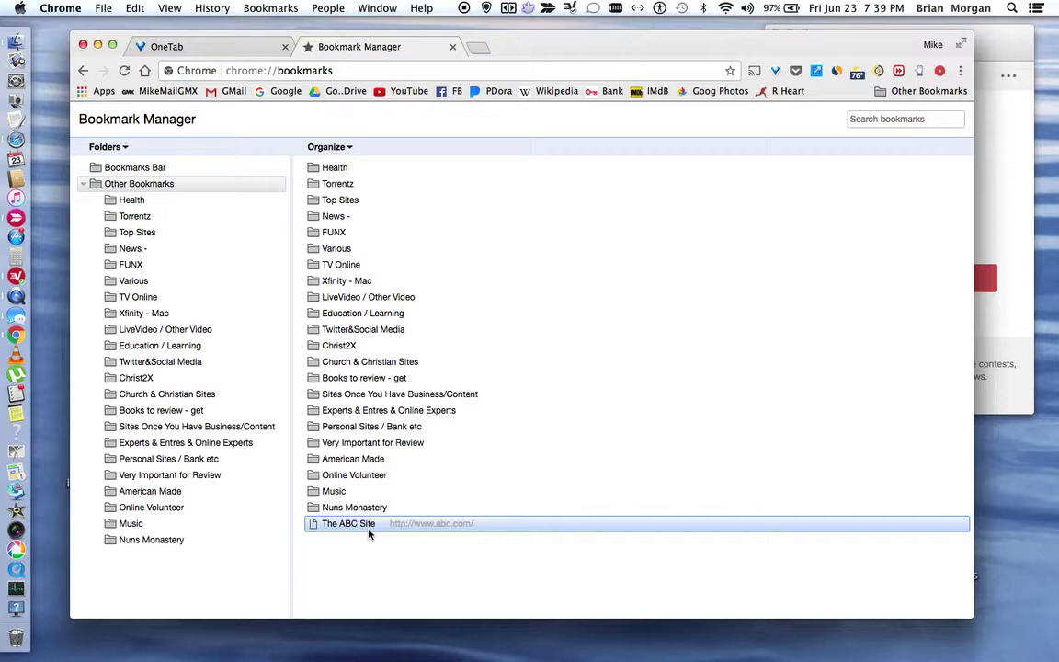
Delete The ABC Site bookmark, leaving Nuns Monastery as the last entry.
mouse_move(441, 523)
right_click(345, 526)
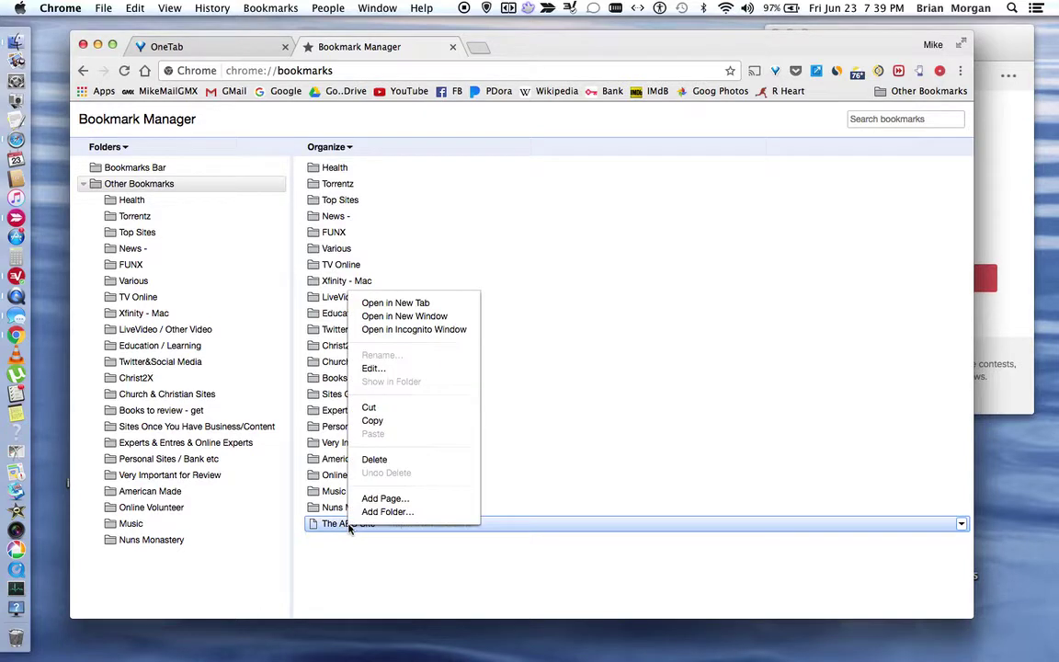
click(374, 458)
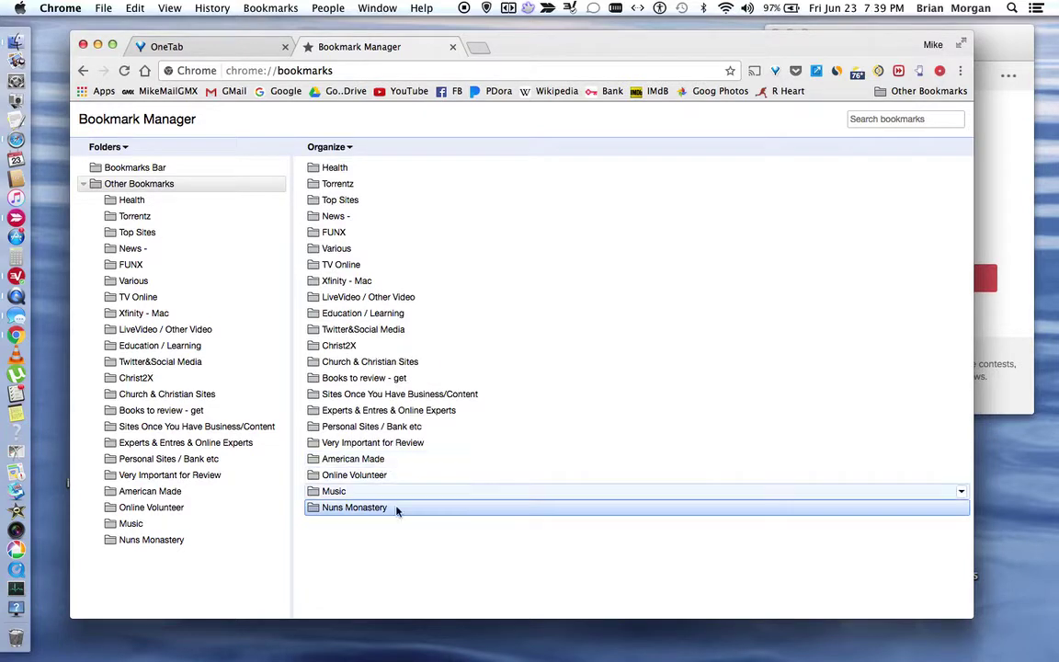
click(363, 533)
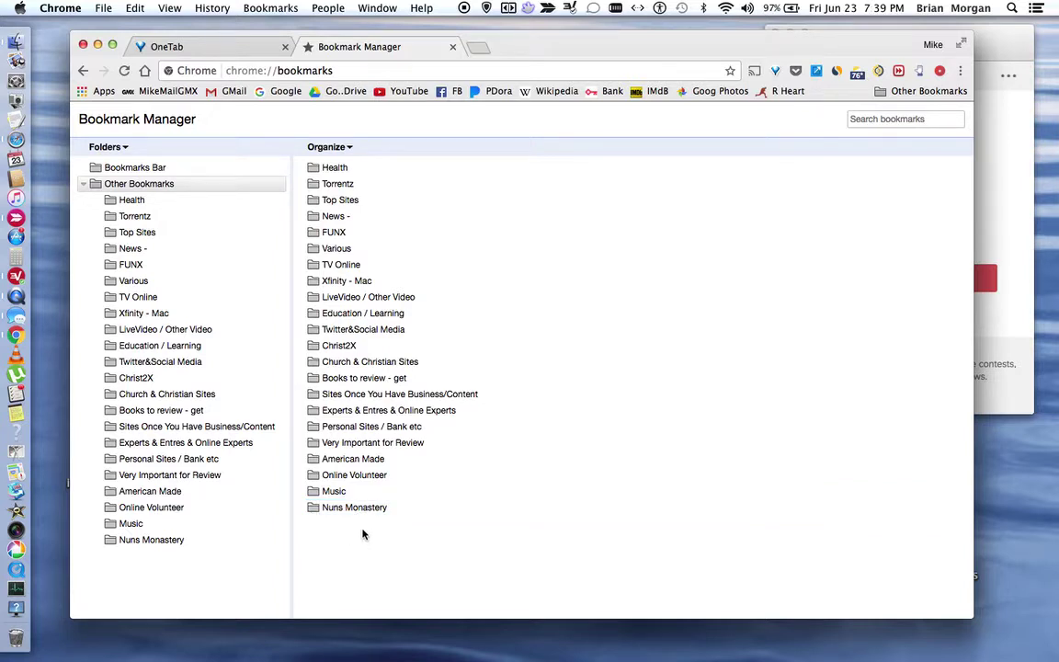
Create a 'Fitness Sites' folder in Other Bookmarks and open it, still empty.
right_click(363, 533)
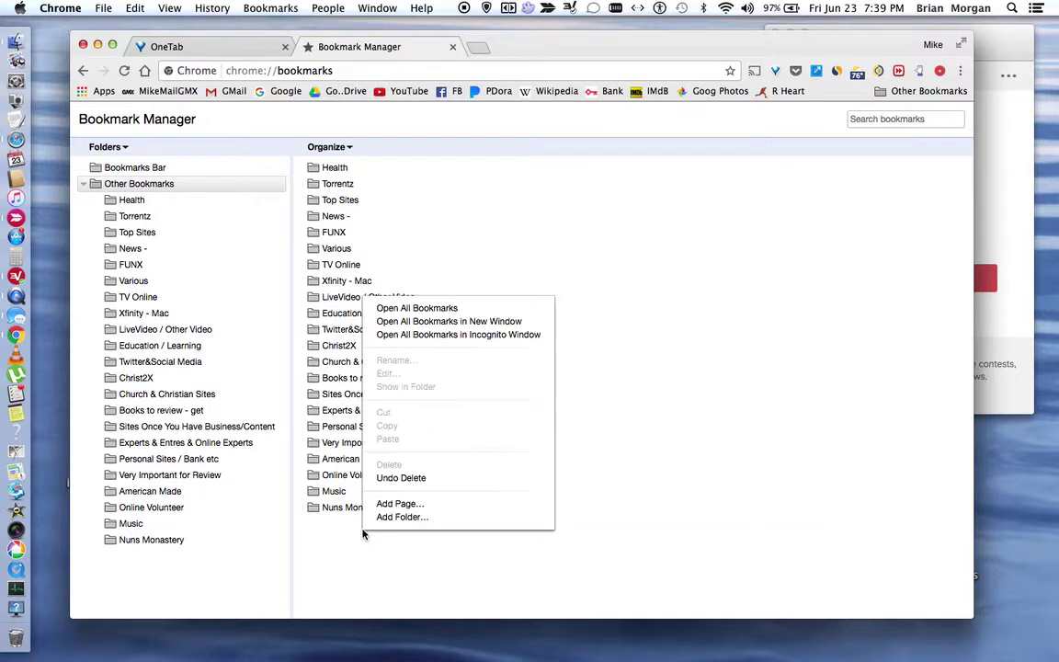
click(419, 518)
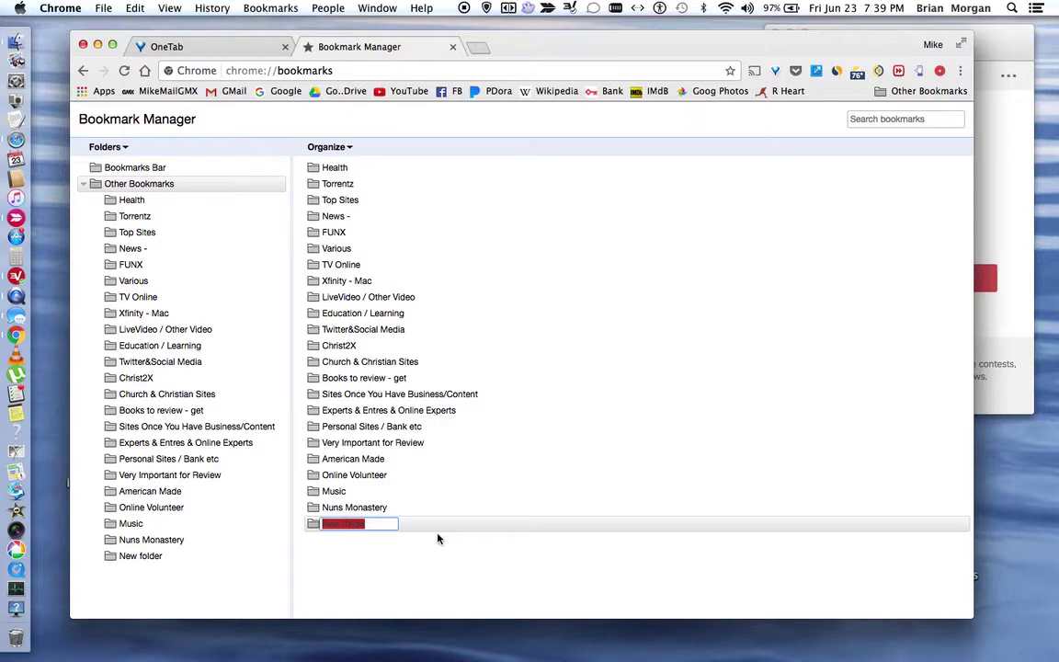
key(BackSpace)
text(F)
text(iteb)
key(BackSpace)
key(BackSpace)
text(ness )
text(Site)
click(414, 555)
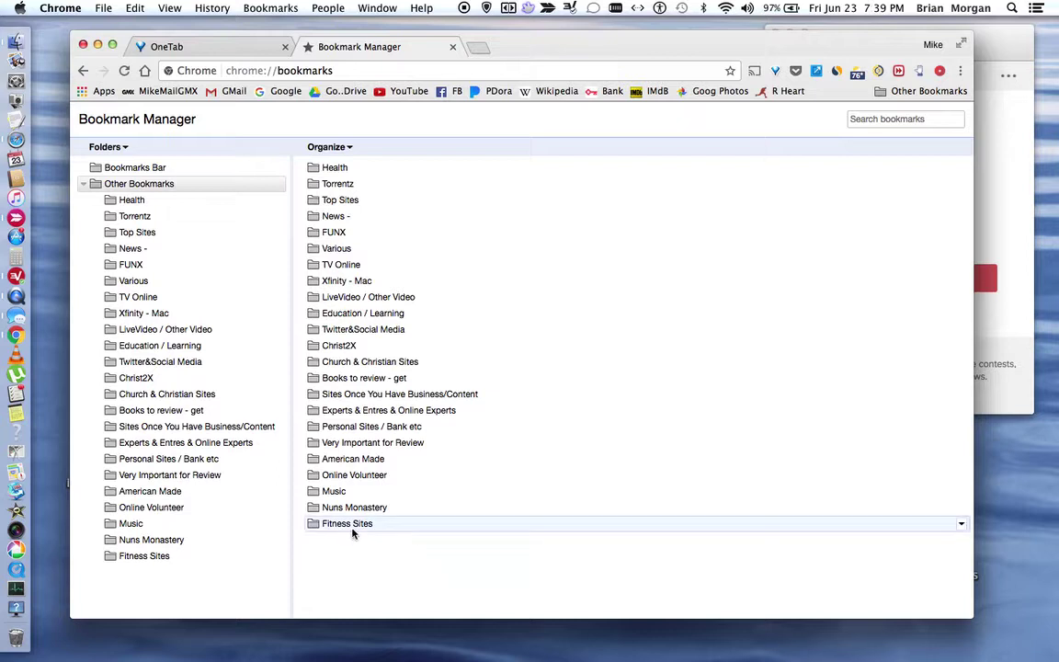
click(147, 556)
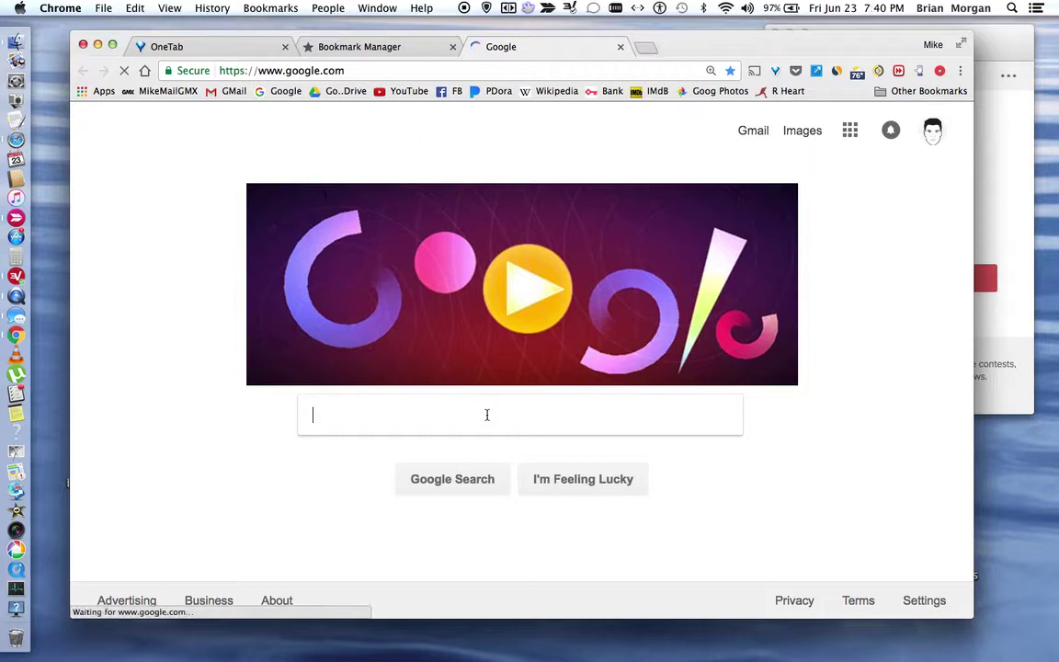
Search Google for 'fitness' and open the Planet Fitness Kokomo, IN result in a new tab.
text(fit)
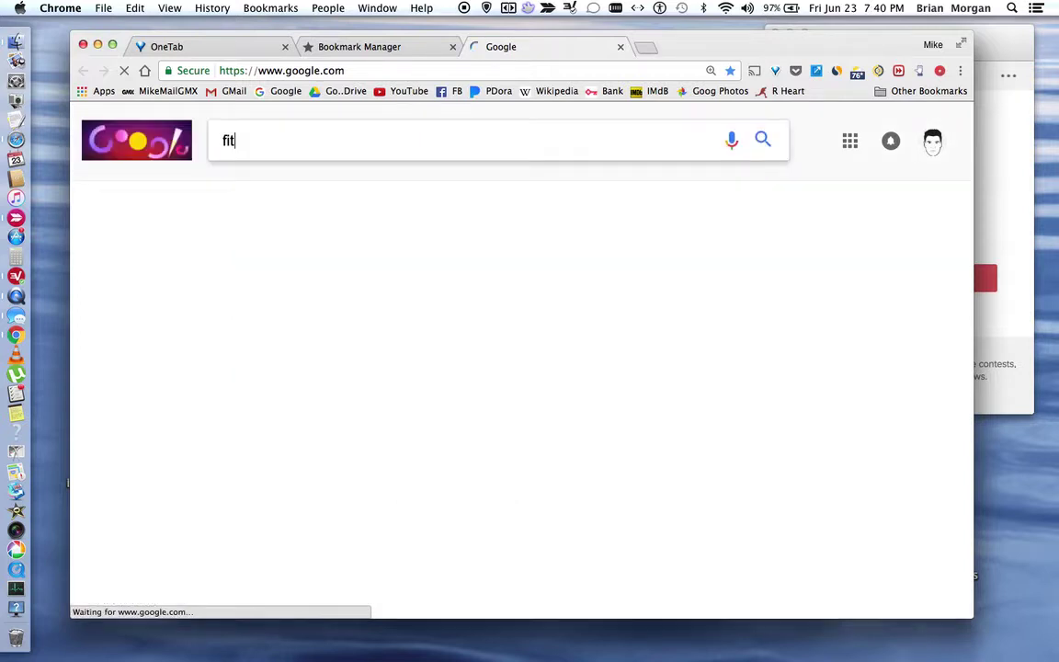
text(ness)
key(Return)
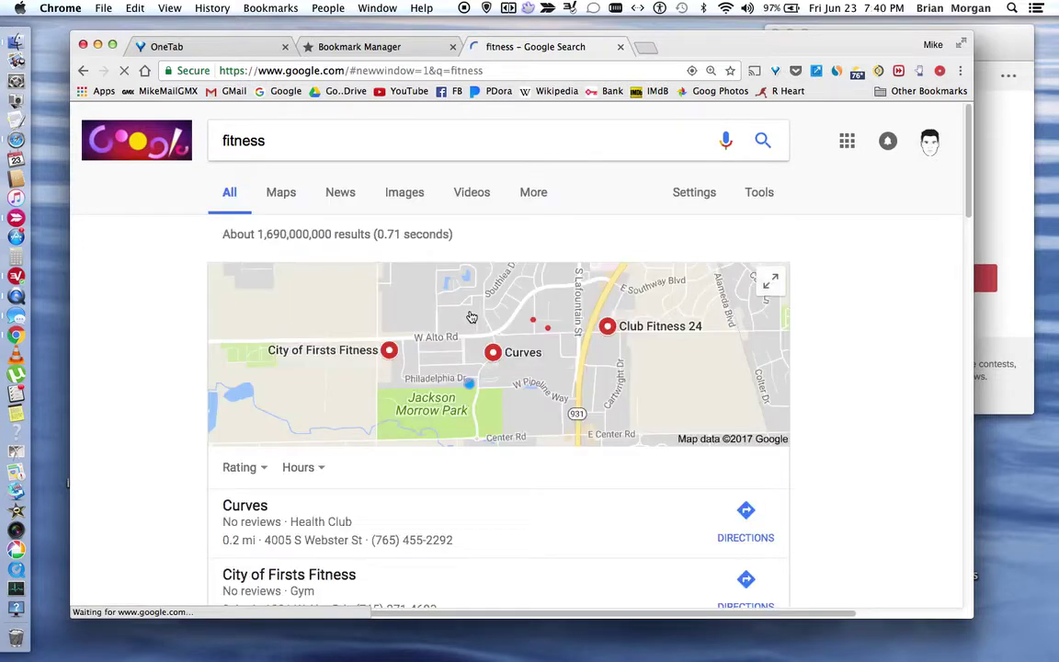
scroll(471, 321, down, 1)
scroll(471, 328, down, 5)
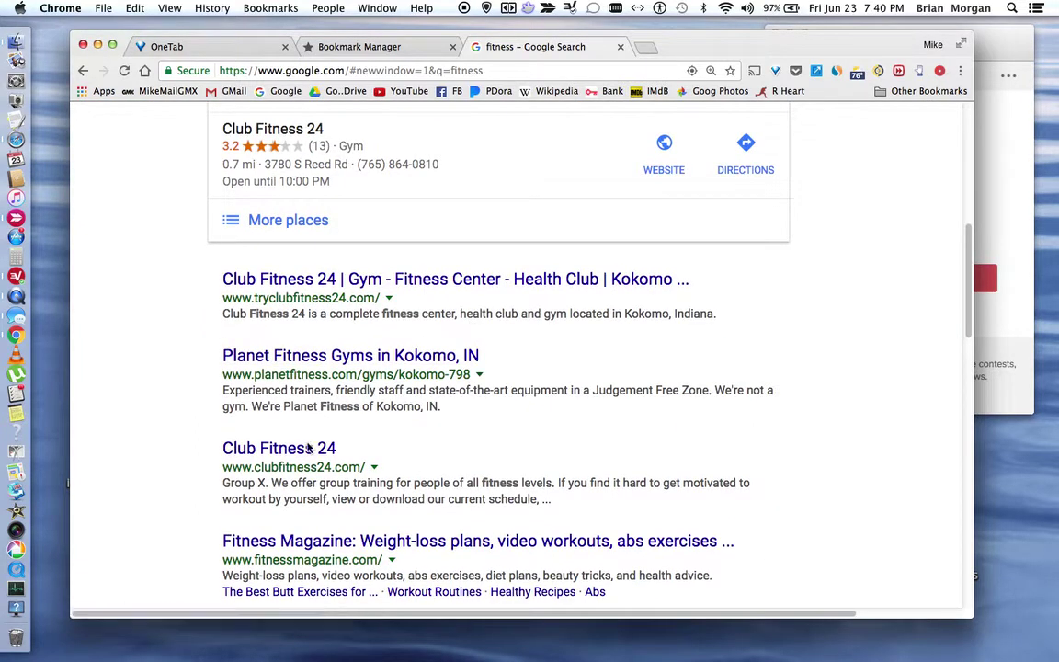
right_click(309, 360)
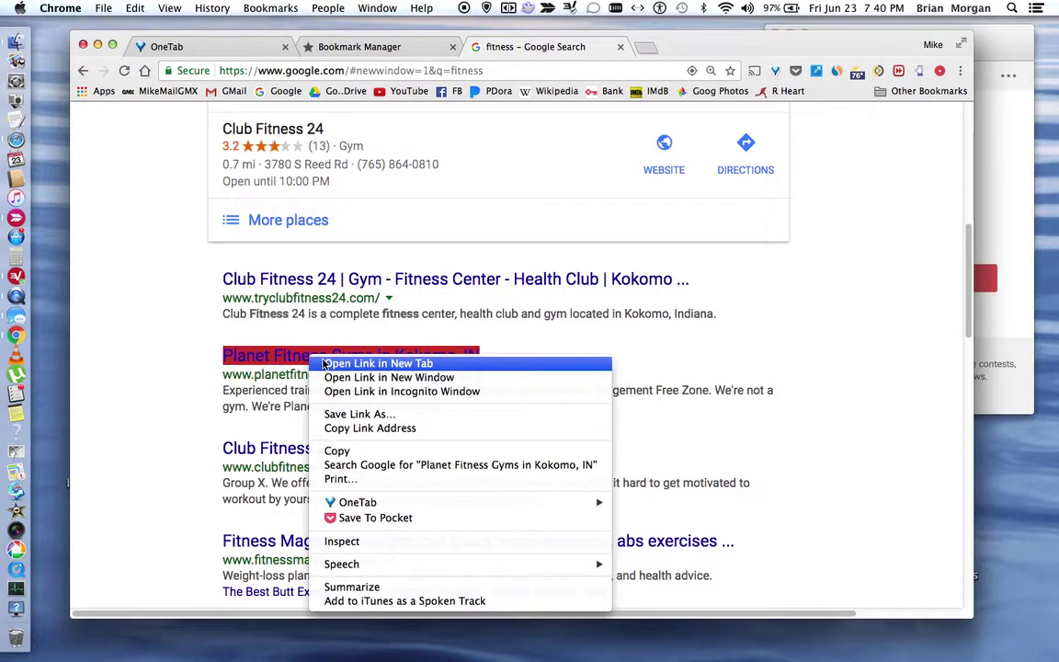
click(367, 363)
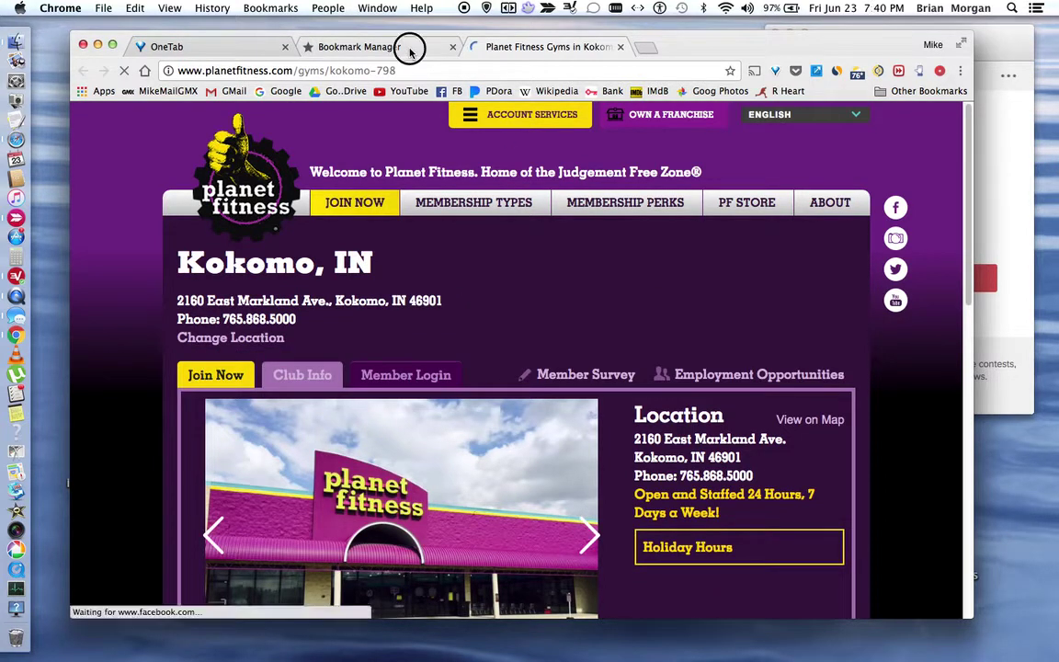
click(410, 51)
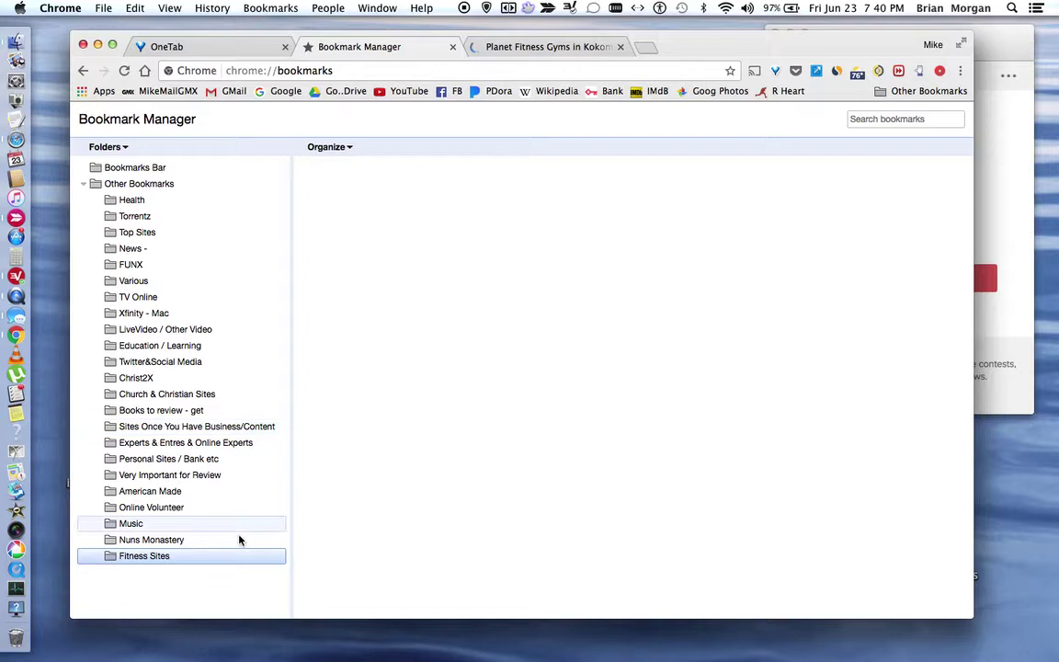
Copy the Planet Fitness Kokomo page's address, then return to the Bookmark Manager's Fitness Sites folder.
click(221, 558)
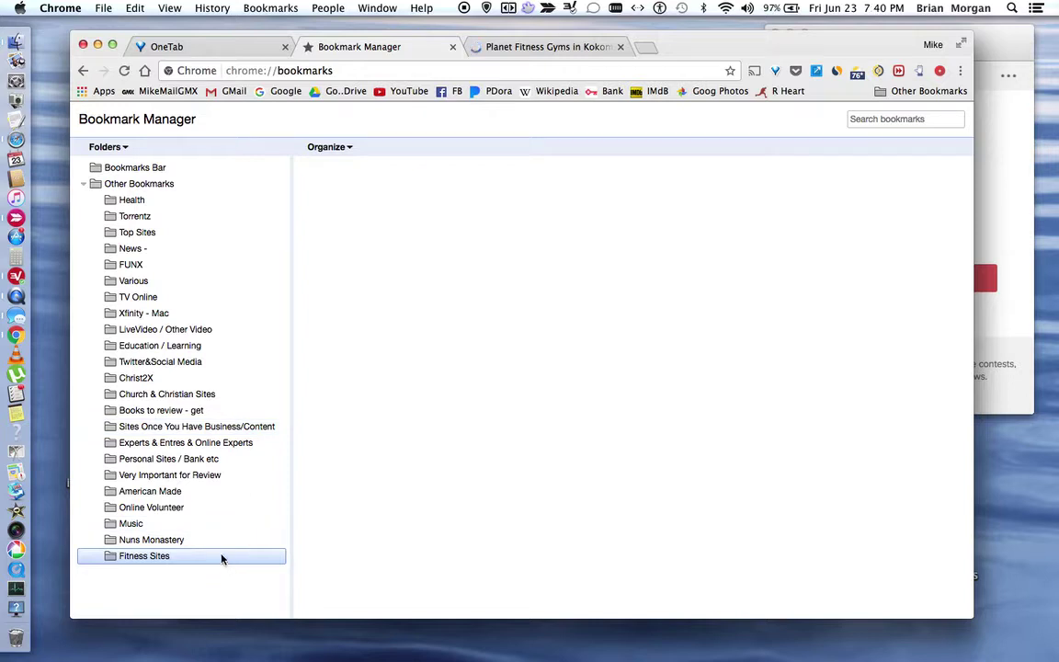
click(550, 48)
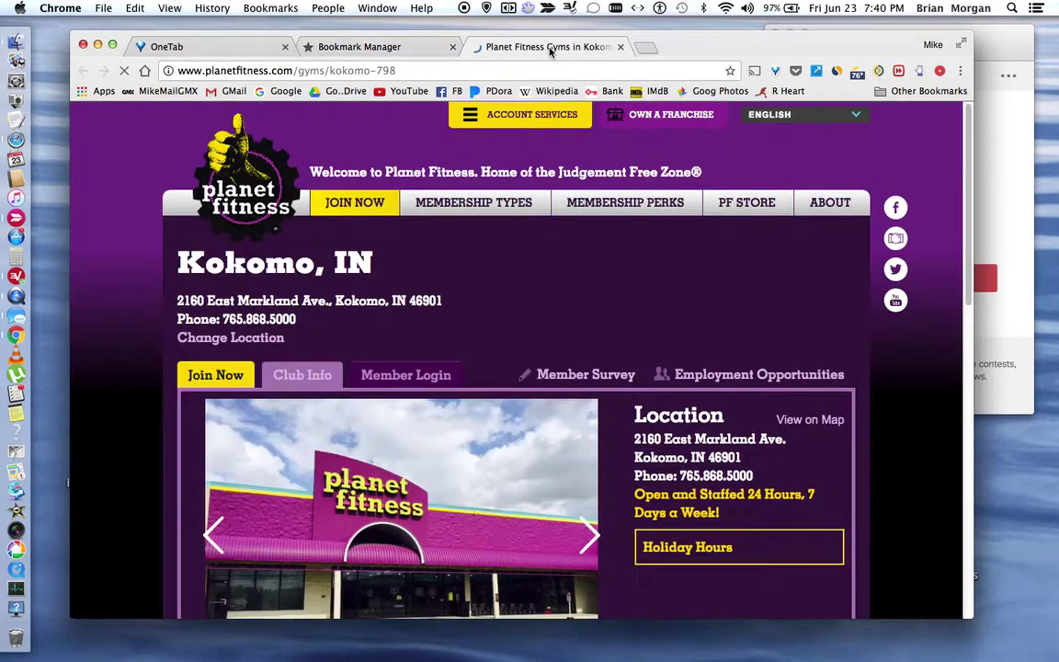
click(345, 71)
right_click(347, 71)
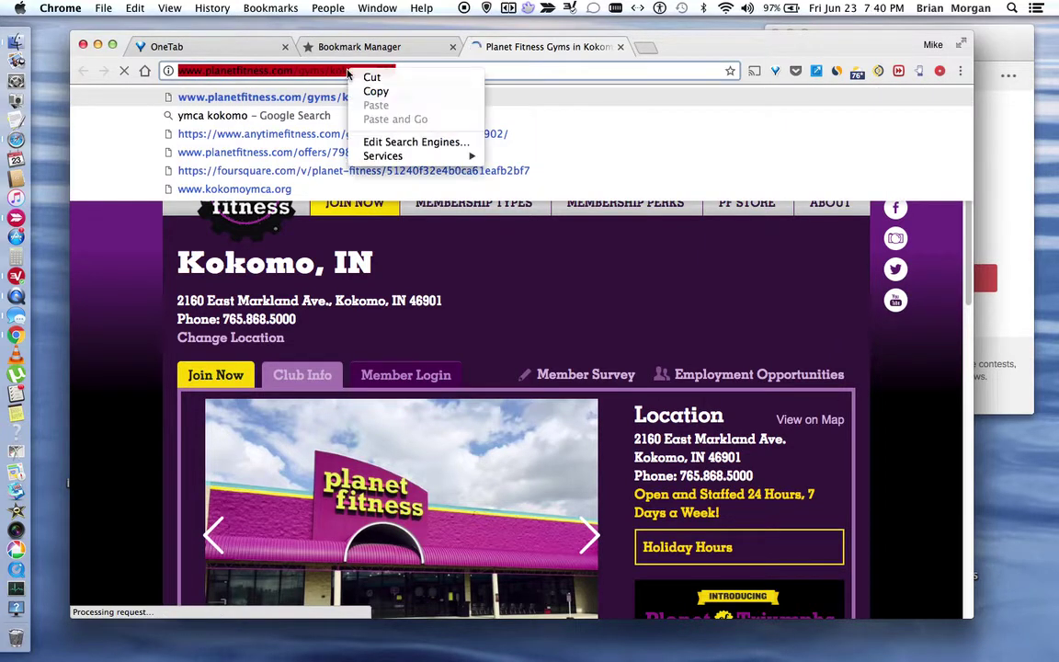
click(375, 91)
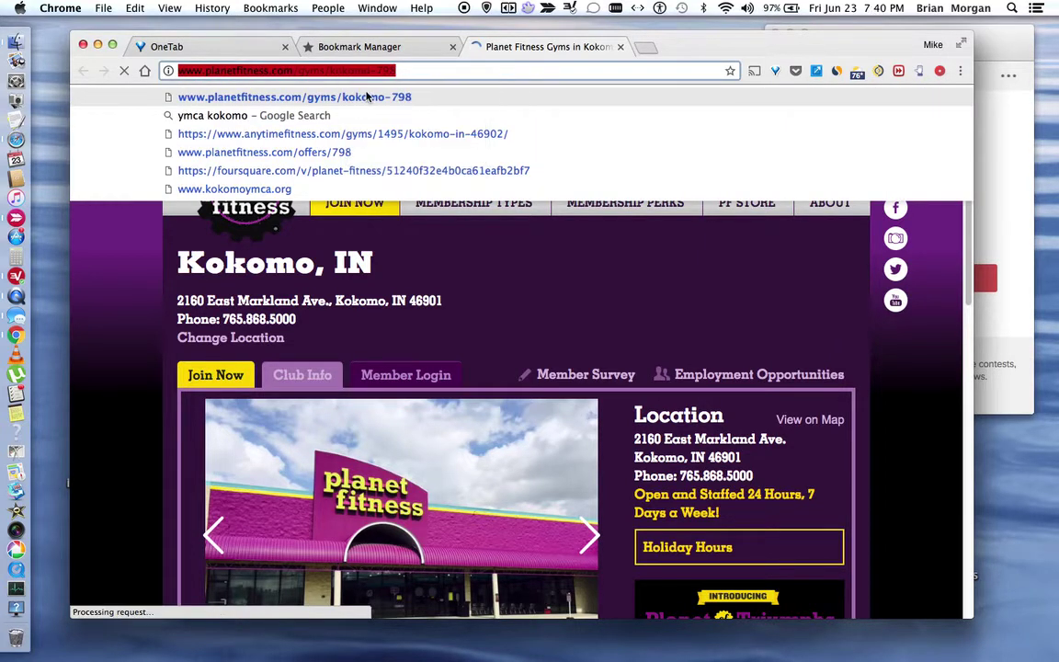
click(421, 50)
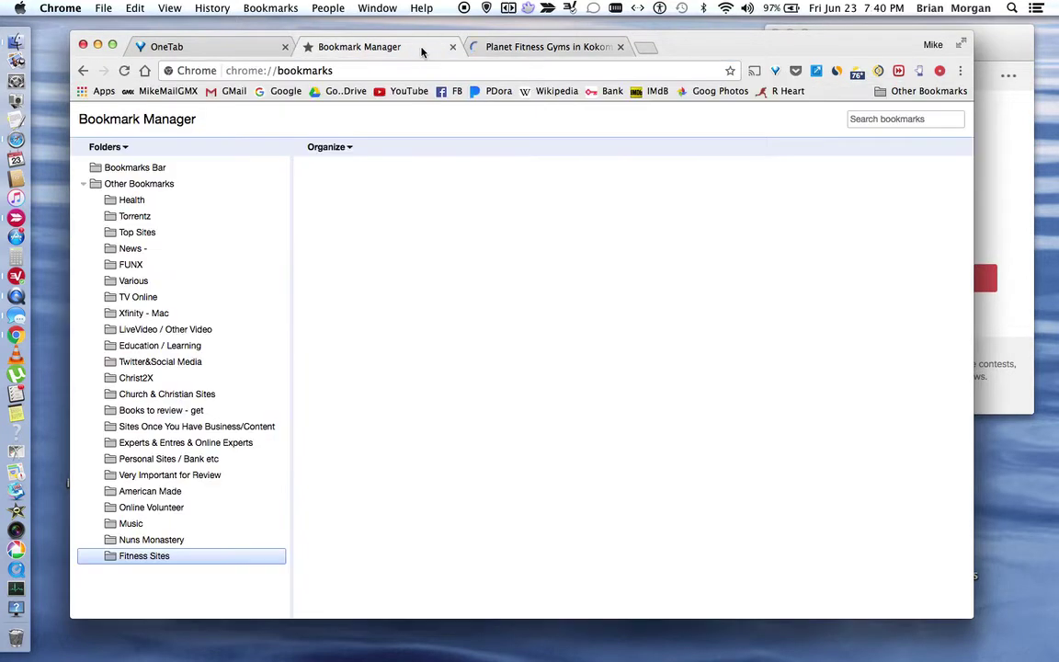
Add a 'Planet Fitness' bookmark with the pasted Kokomo gym URL to Fitness Sites.
right_click(368, 195)
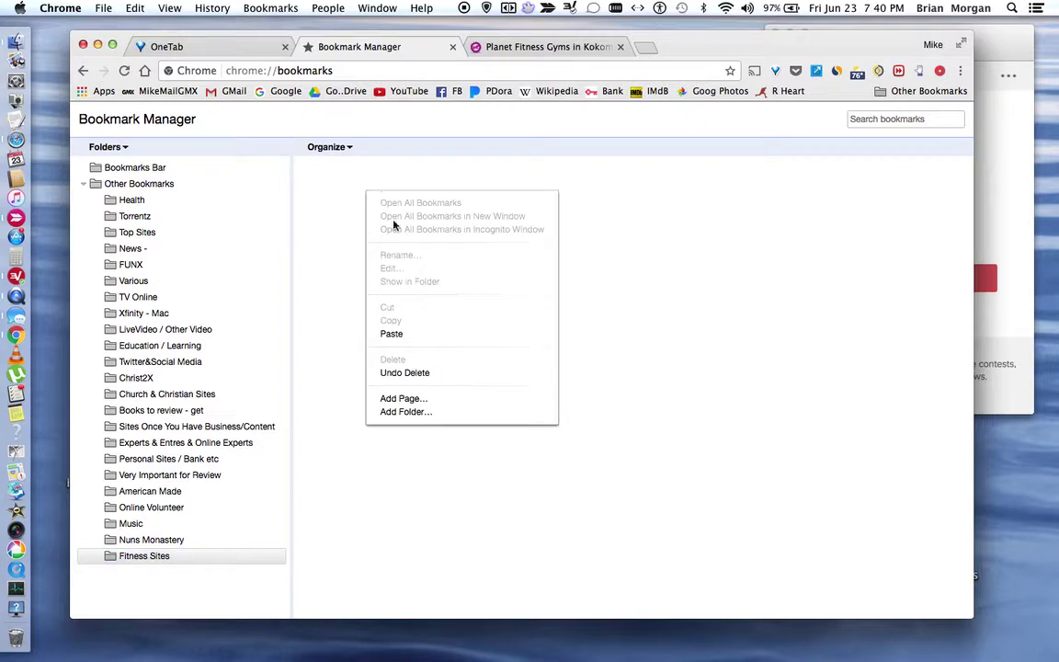
click(433, 401)
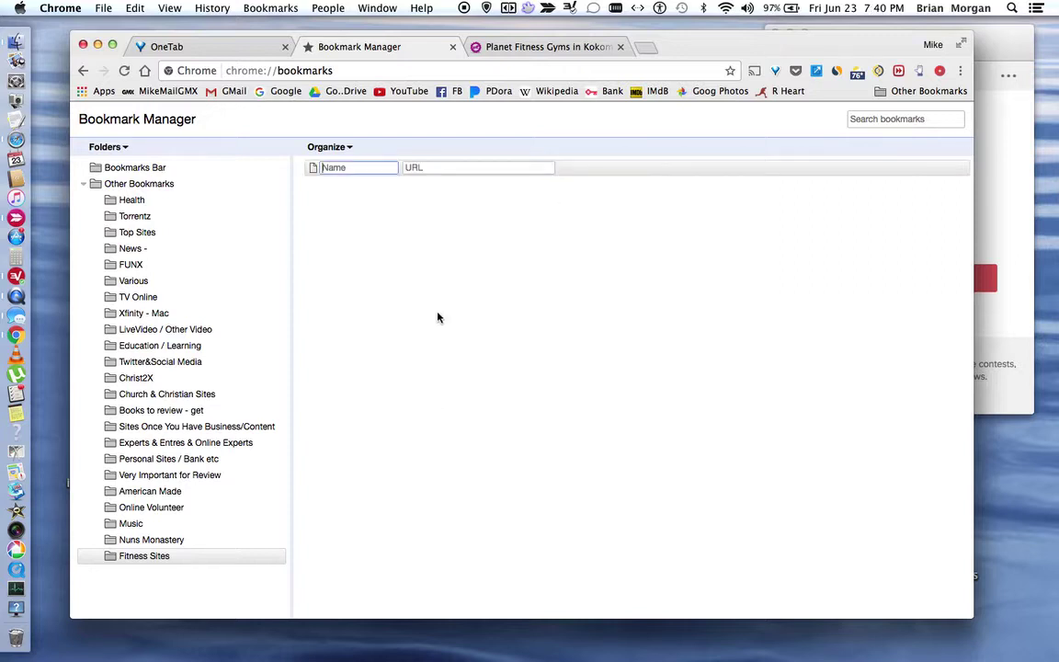
right_click(440, 169)
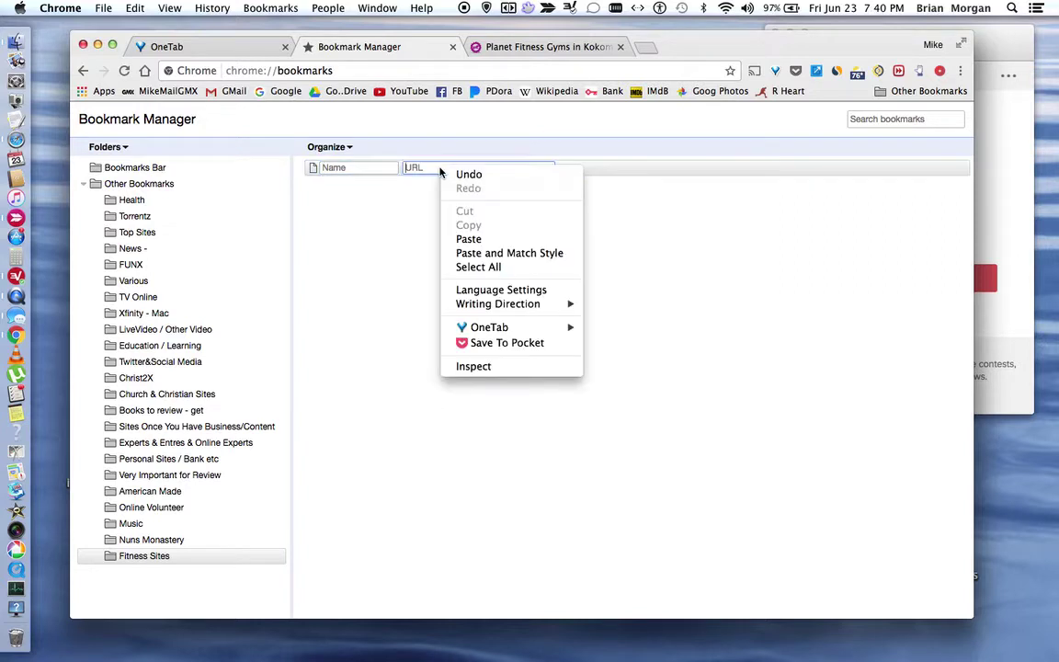
click(485, 239)
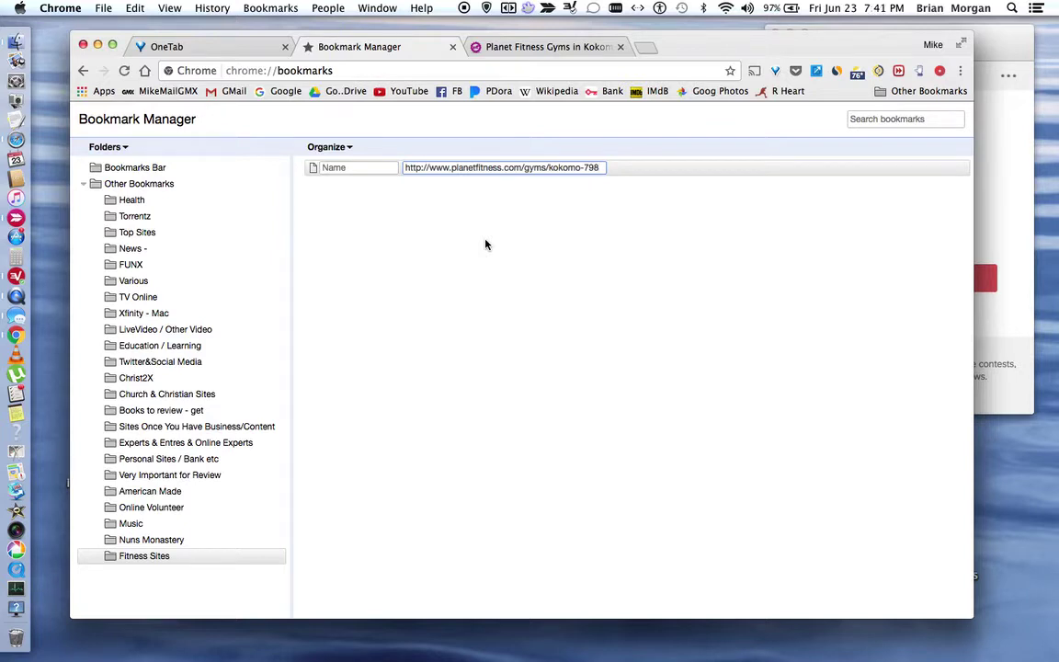
click(385, 168)
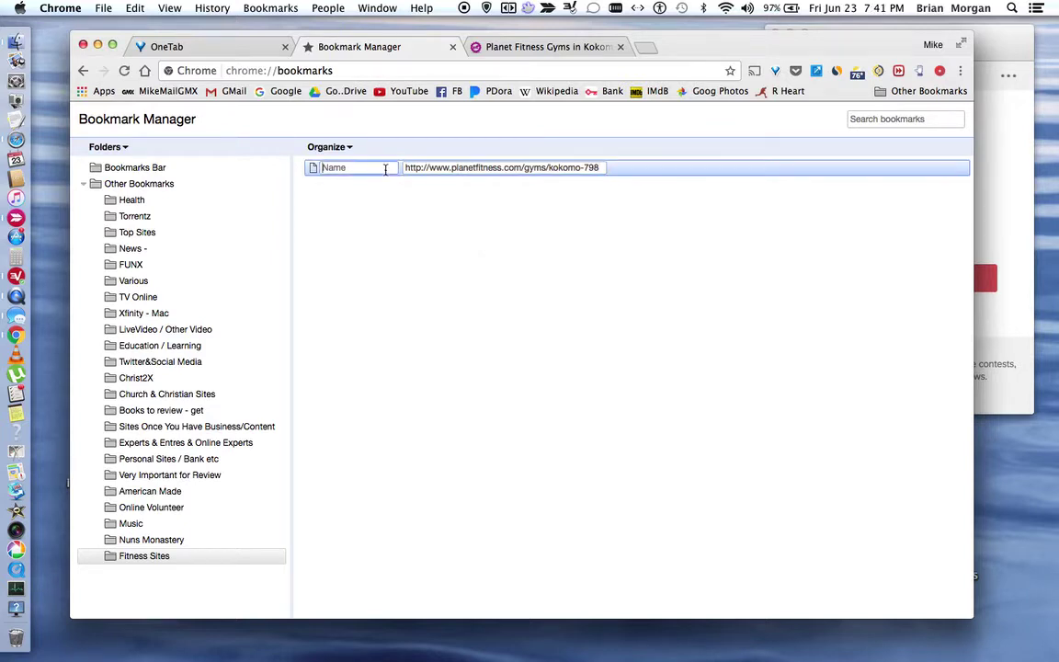
text(Planet )
text(Fitne)
text(ss)
key(Return)
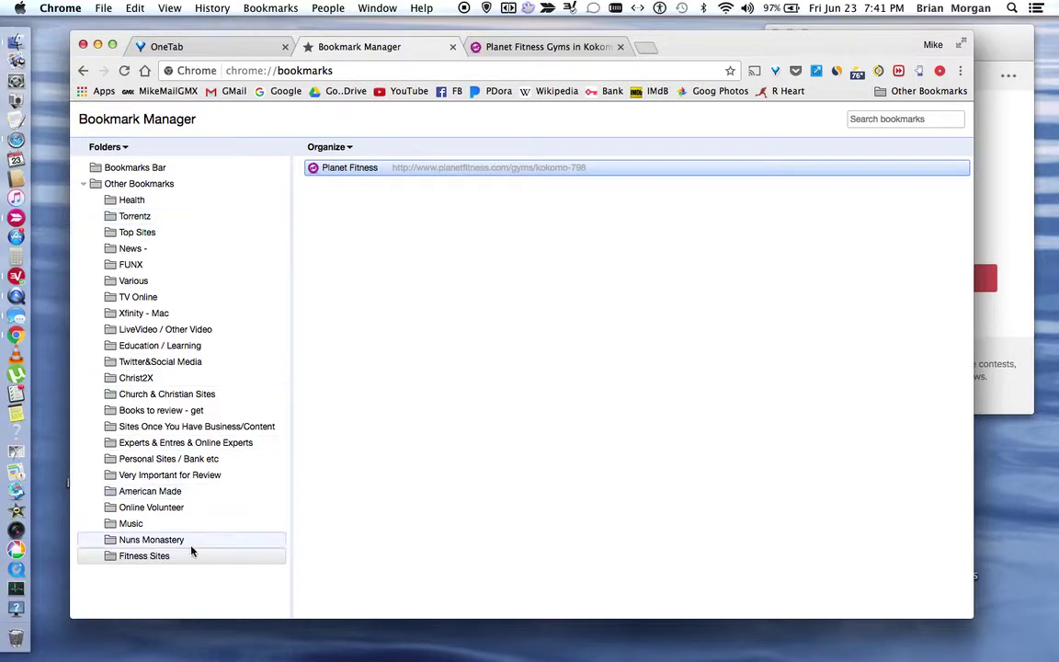
mouse_move(417, 167)
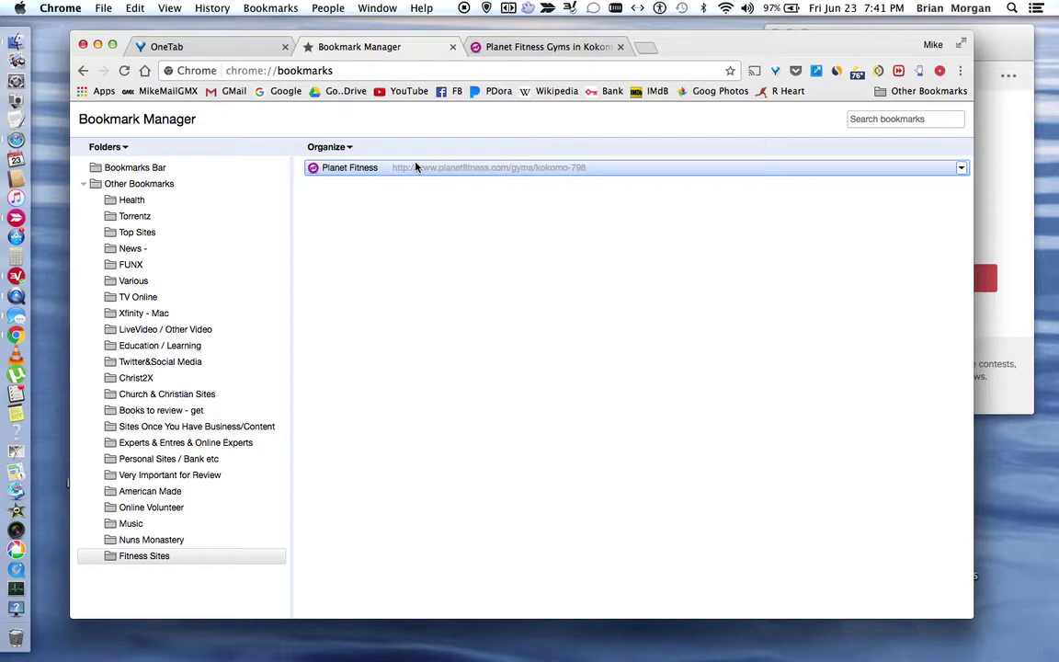
Close the Bookmark Manager tab, returning to the Planet Fitness page.
click(453, 47)
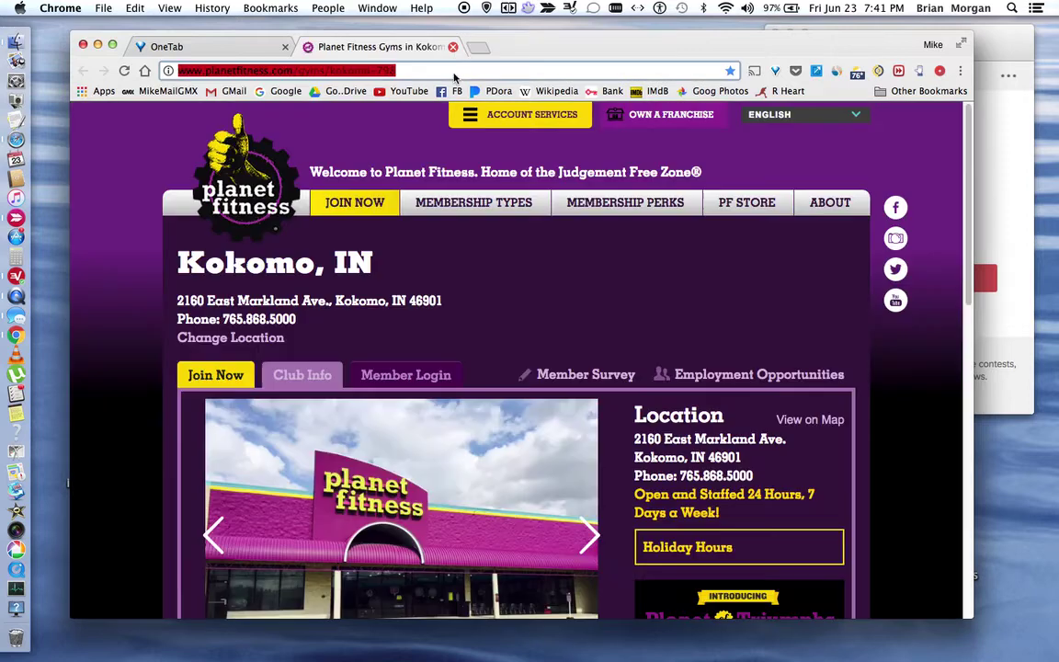
click(457, 70)
click(460, 66)
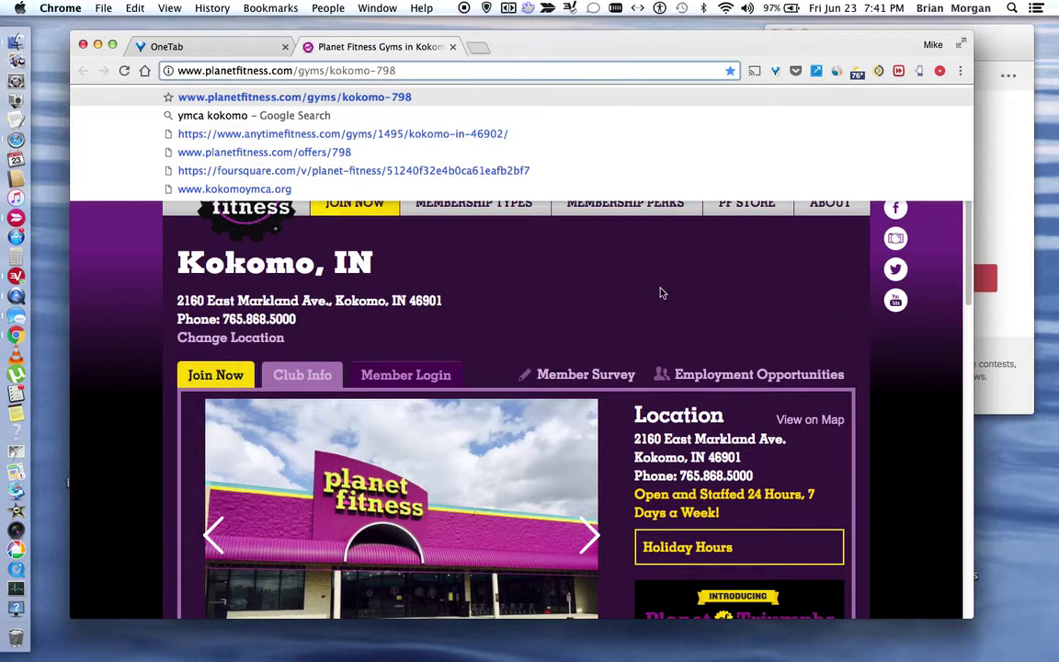
click(761, 289)
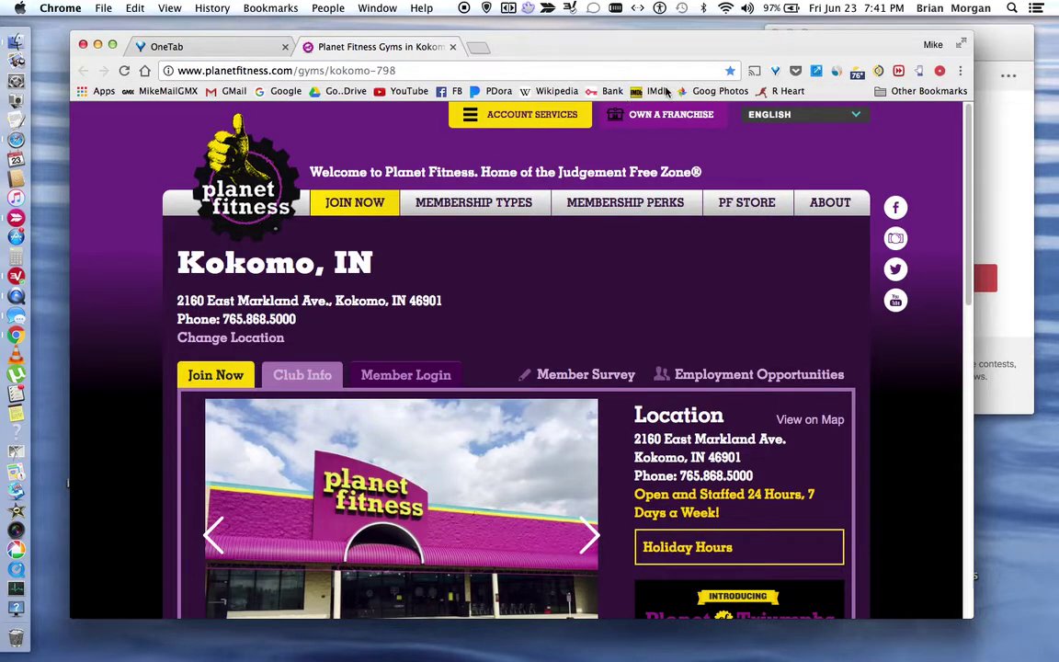
click(864, 95)
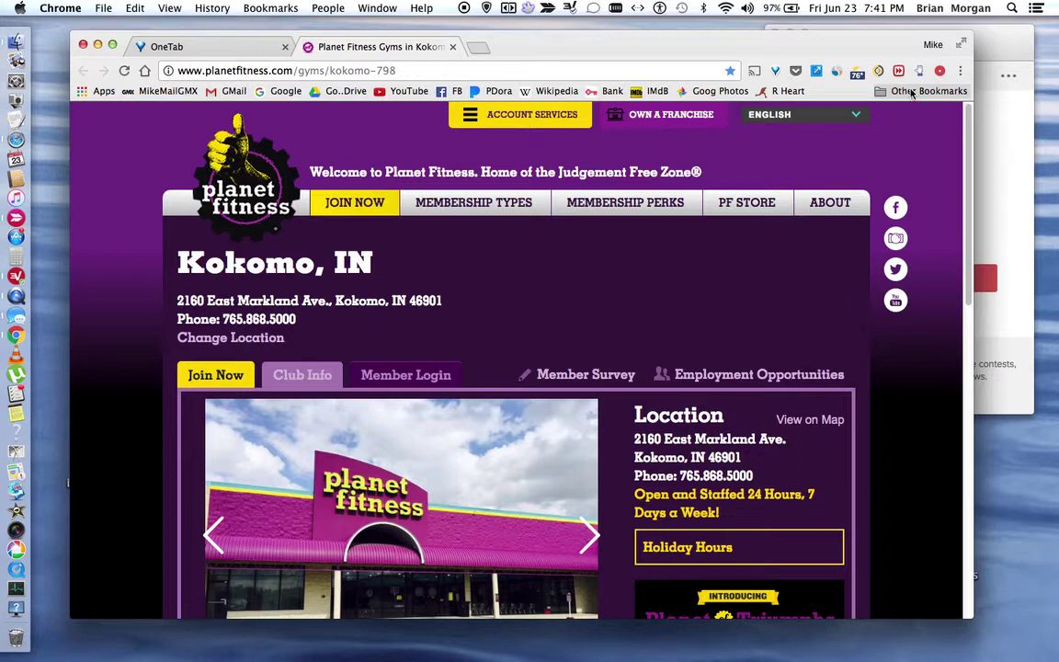
Open the Craigs List bookmark from Other Bookmarks > Top Sites on the bookmarks bar.
right_click(911, 93)
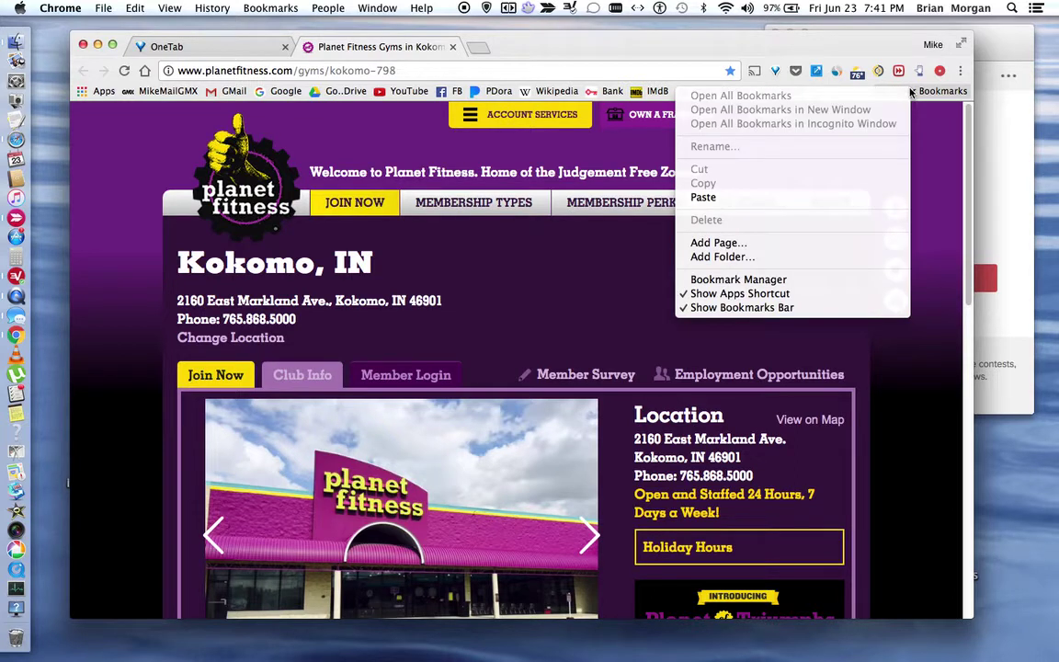
key(Escape)
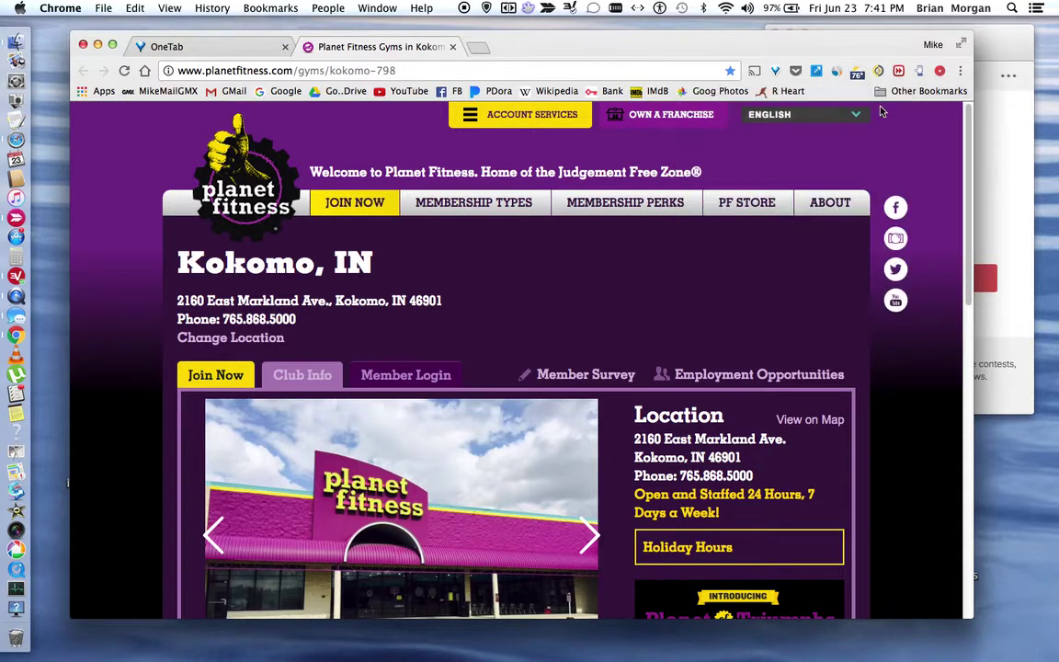
click(890, 95)
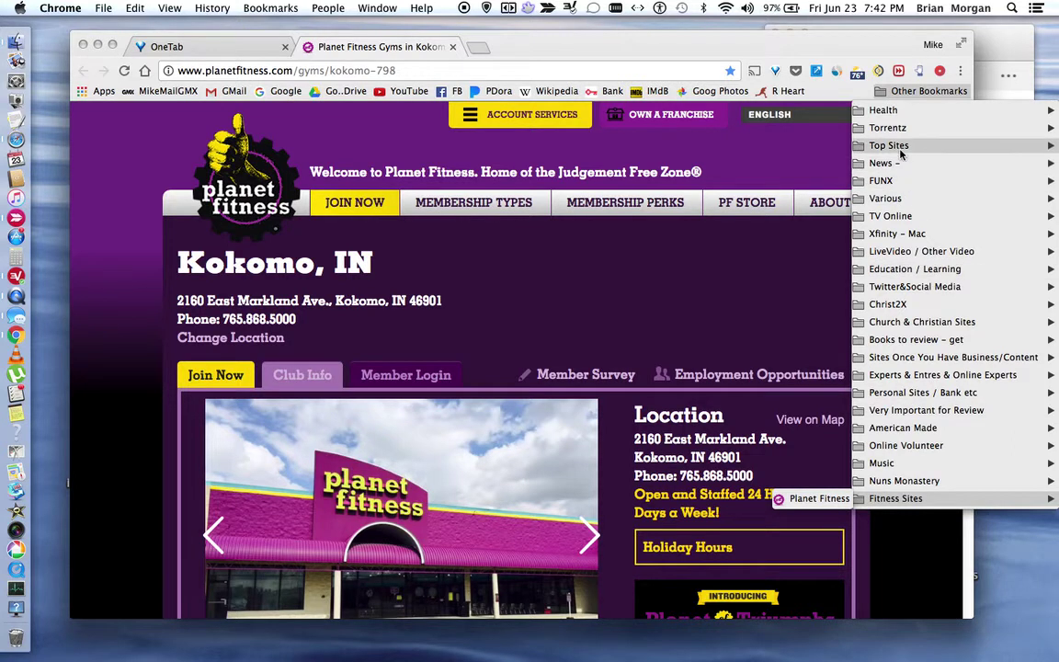
mouse_move(888, 145)
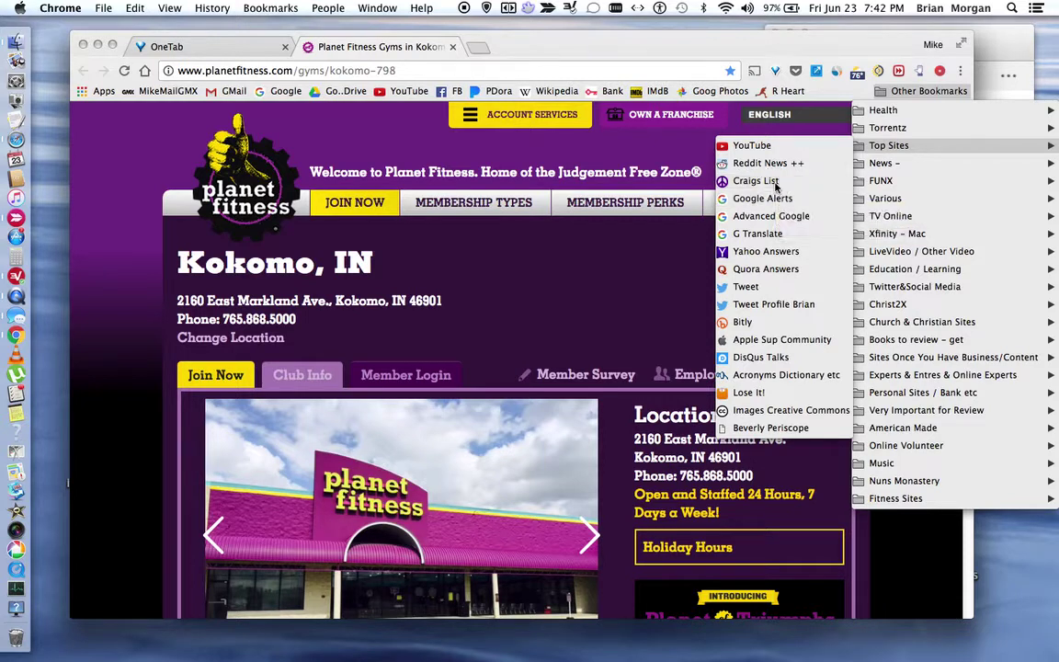
click(773, 181)
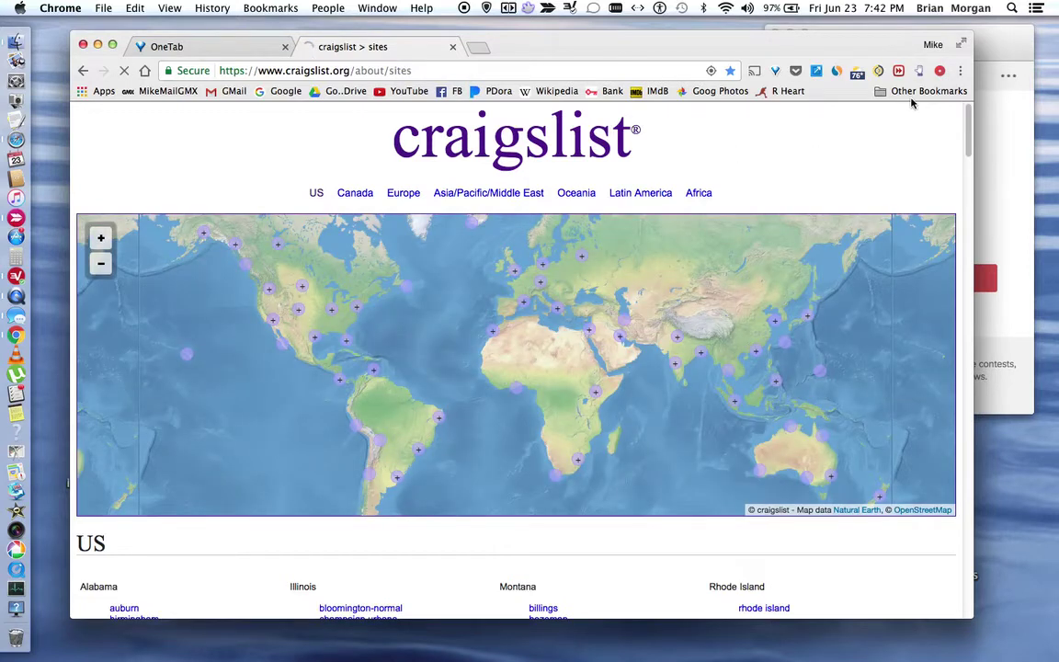
Open Reddit News ++ from Other Bookmarks > Top Sites in a new tab, then close the tab.
click(913, 95)
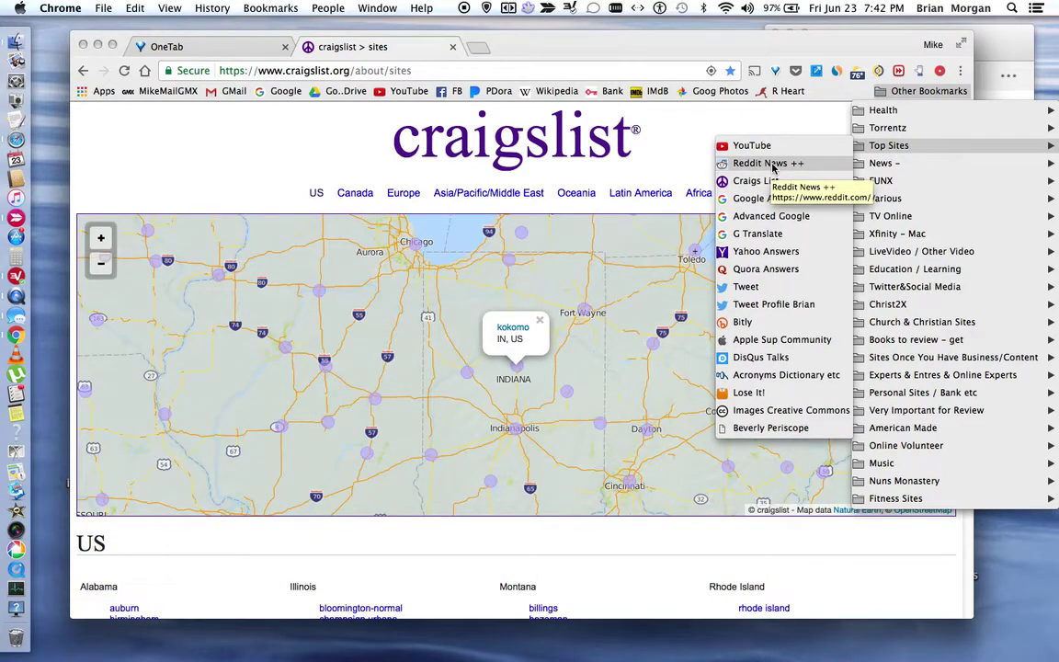
right_click(772, 166)
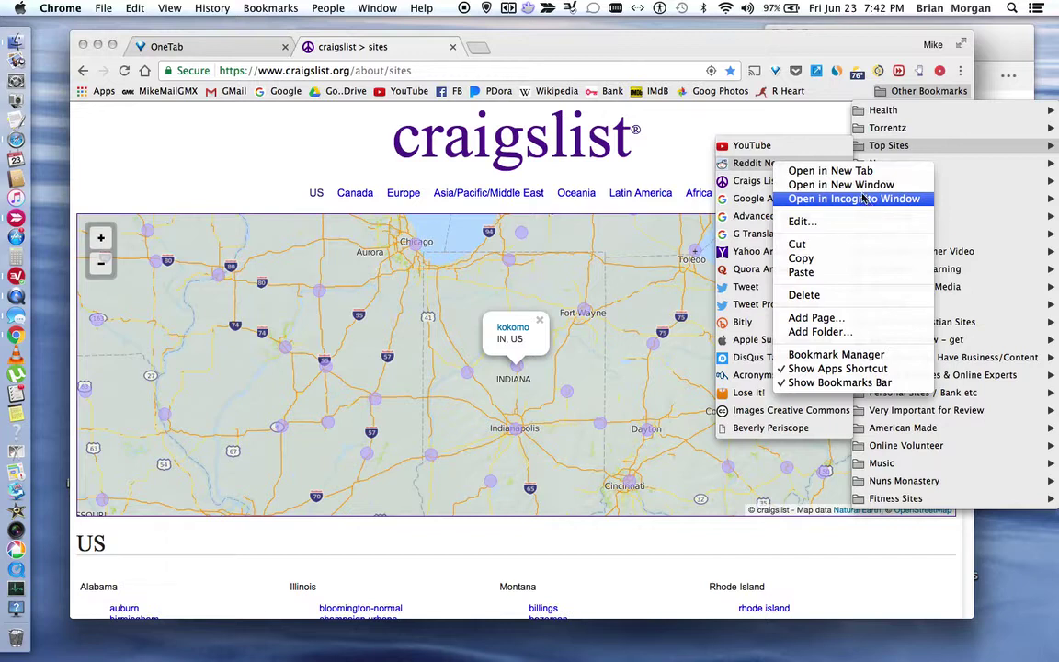
click(859, 177)
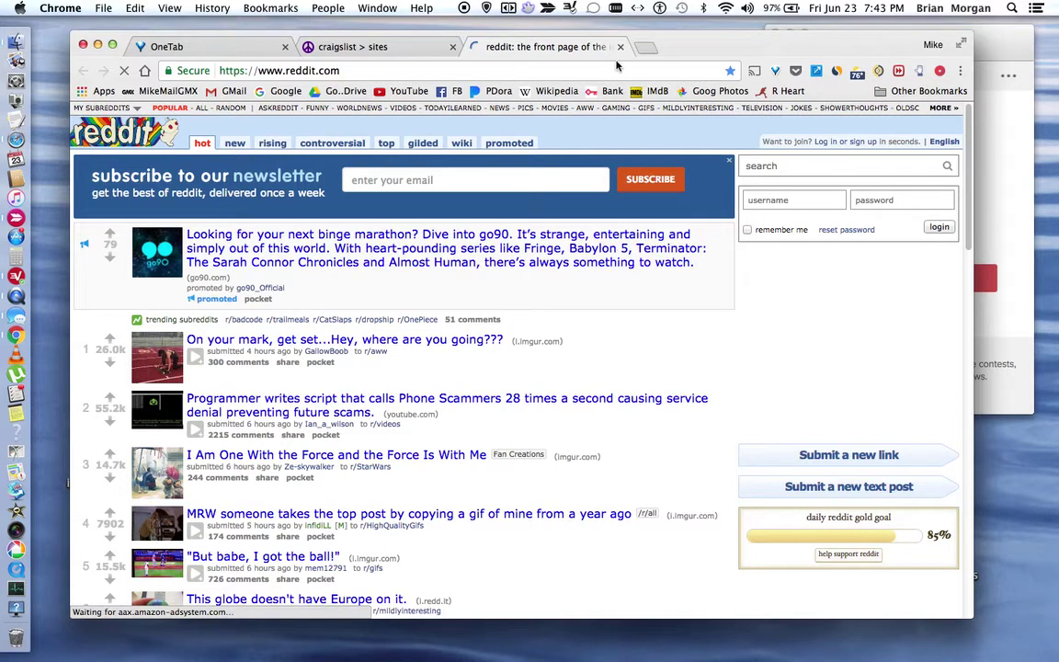
key(super+w)
Close the remaining extra tab and reopen the Bookmark Manager from the Bookmarks menu.
click(452, 46)
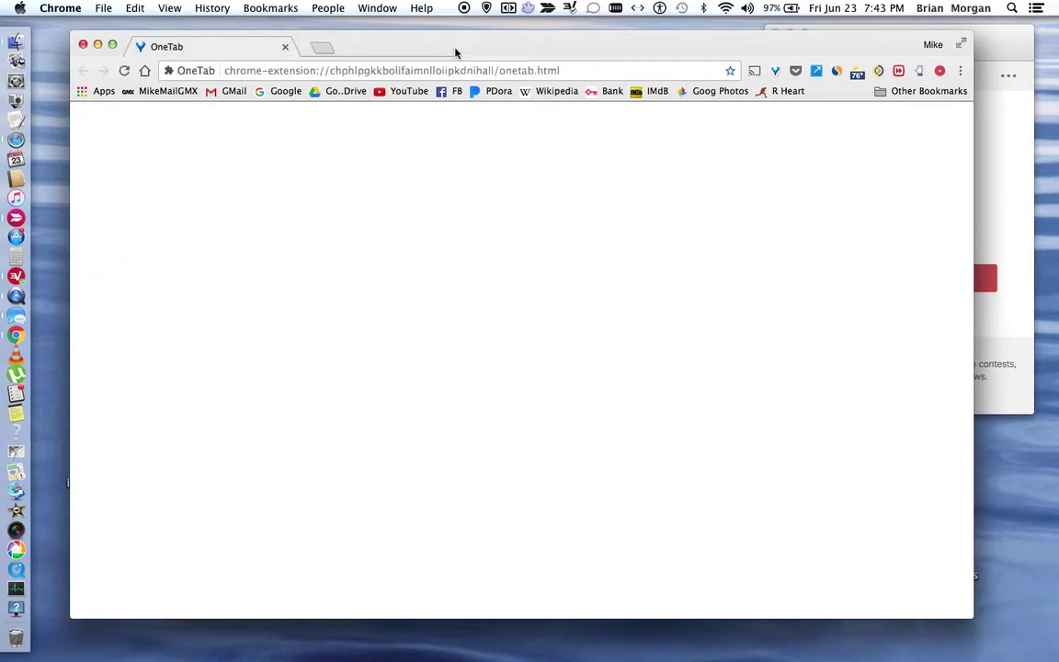
click(278, 11)
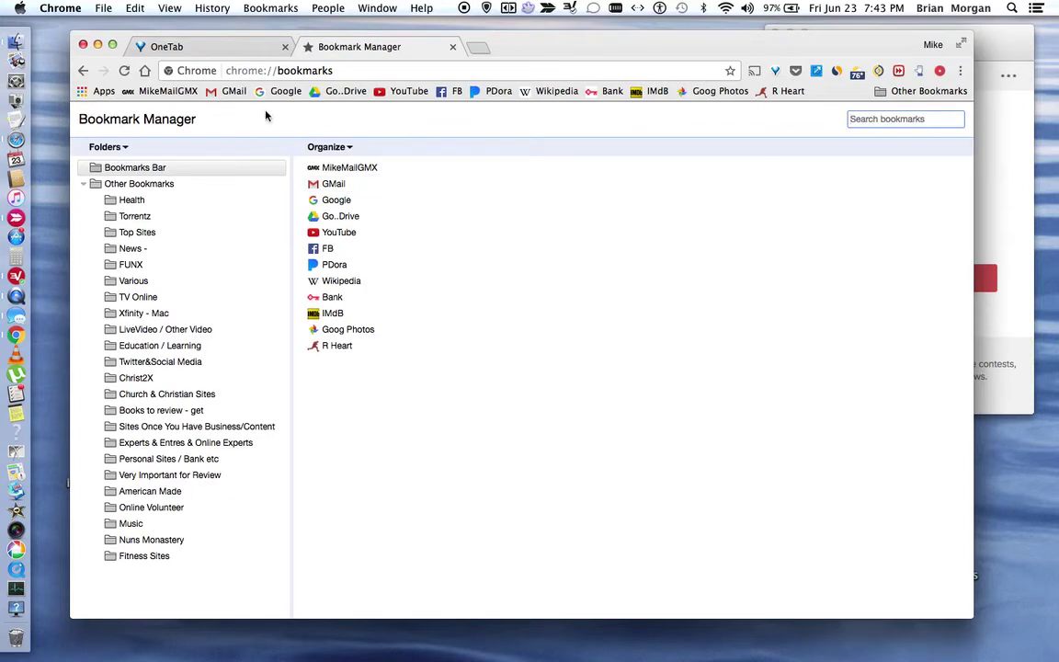
click(205, 173)
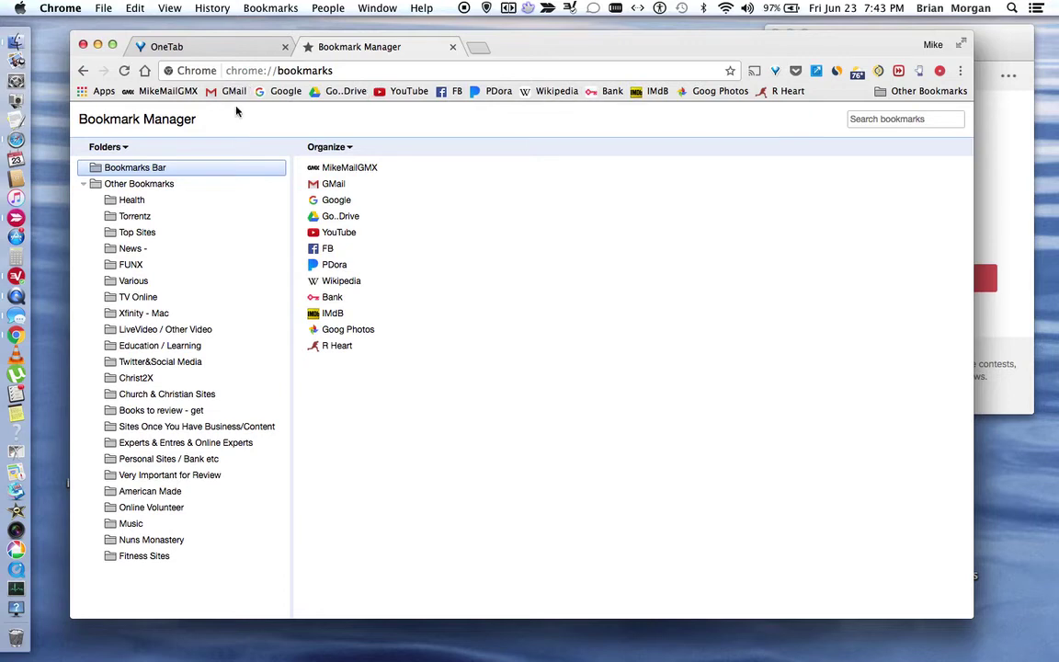
Browse the Other Bookmarks, Top Sites, FUNX, Various, Xfinity - Mac and Bookmarks Bar folders.
click(160, 184)
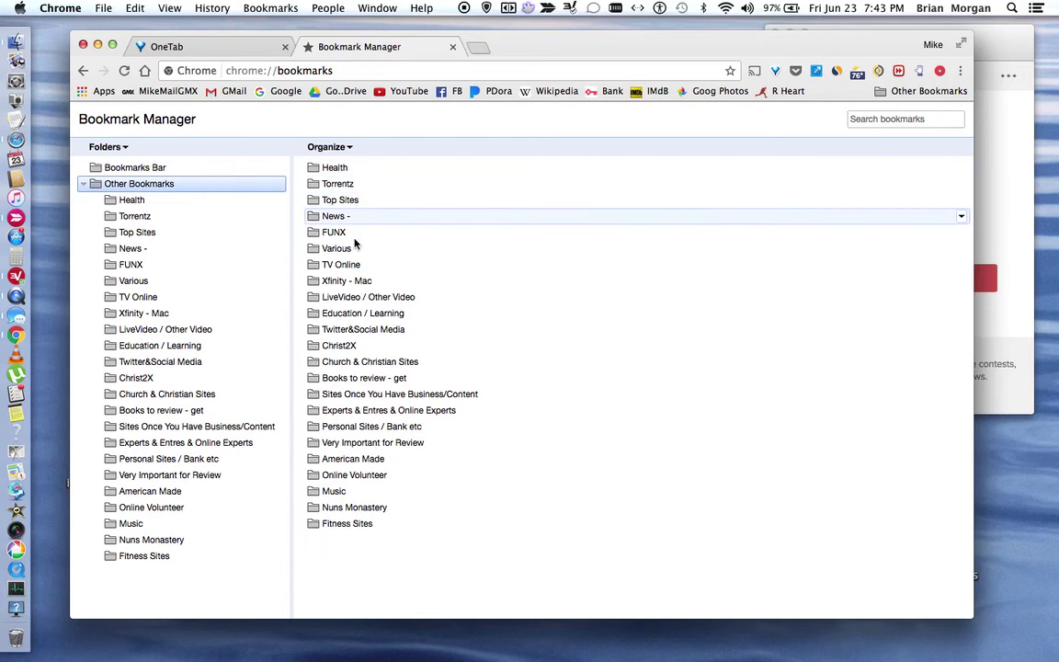
click(164, 235)
click(137, 265)
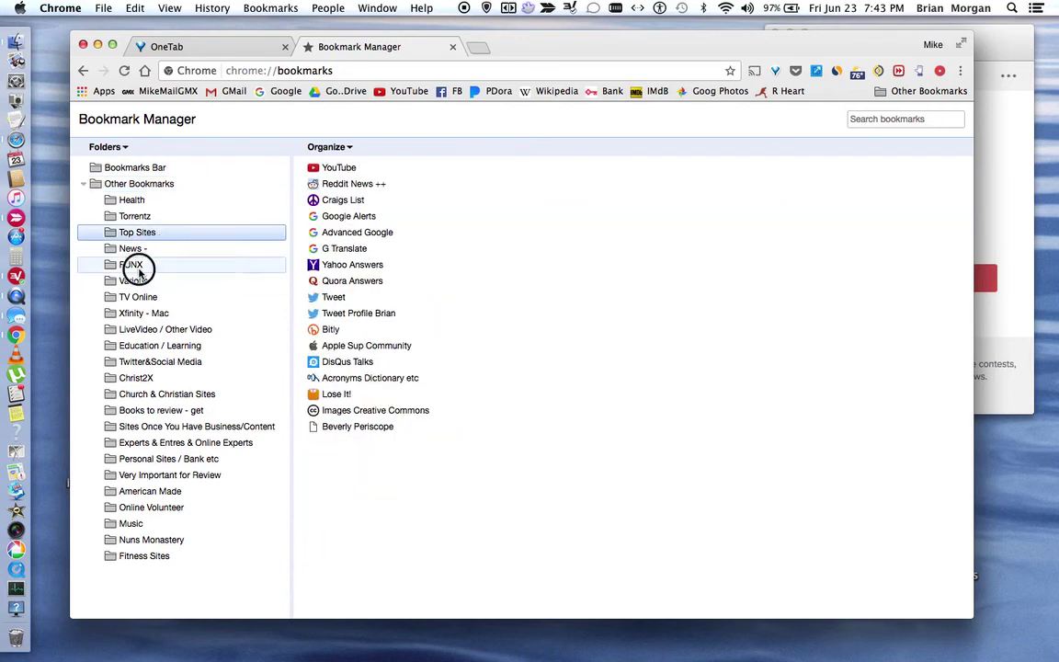
click(140, 281)
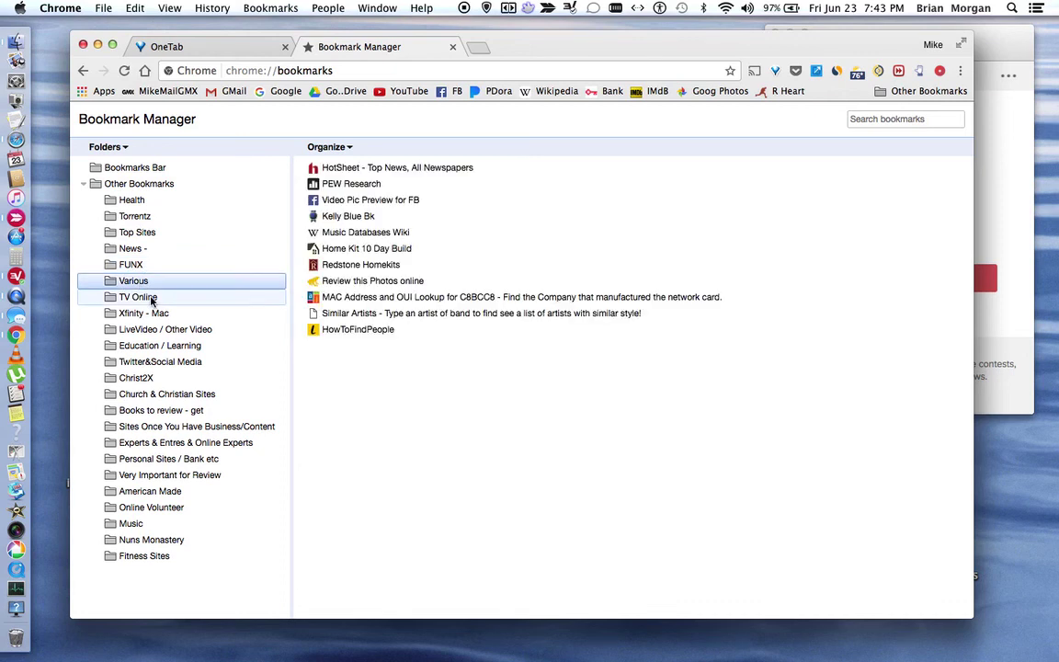
click(153, 298)
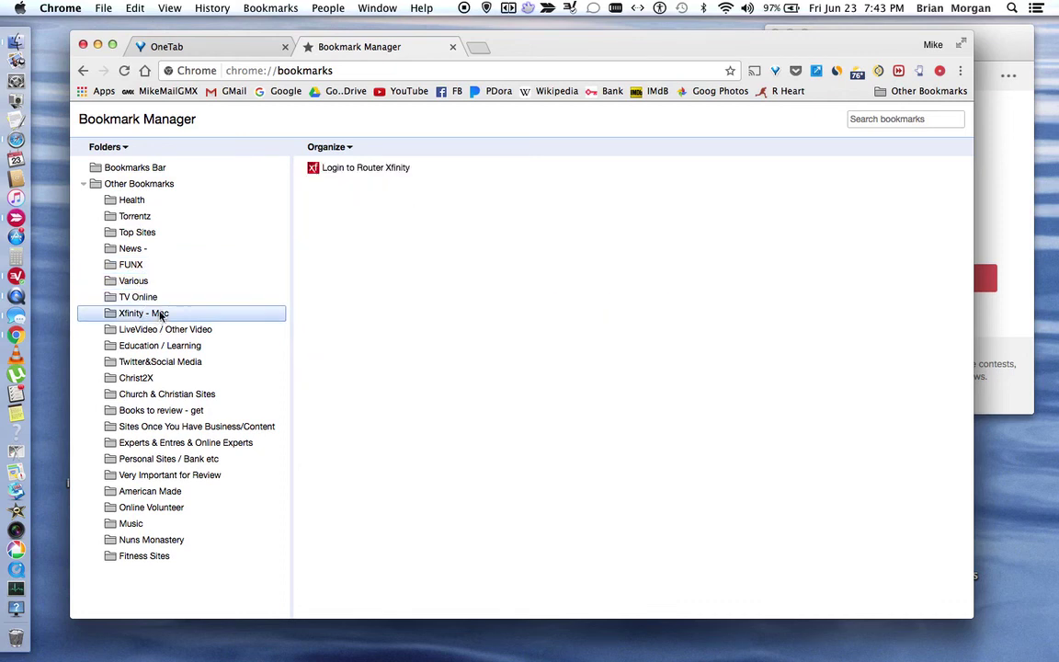
click(171, 169)
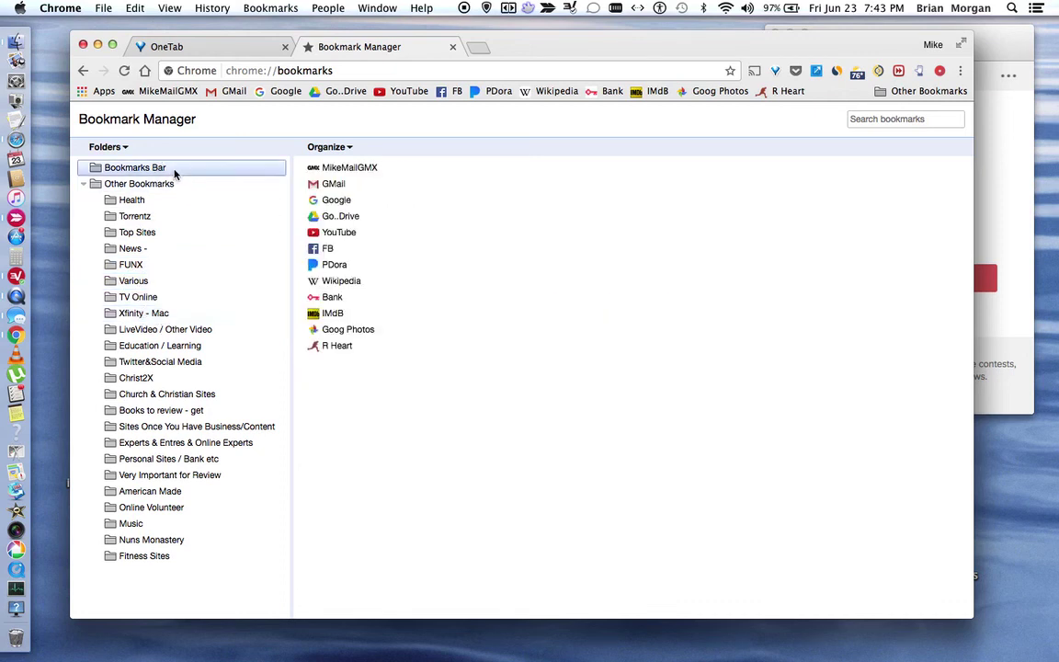